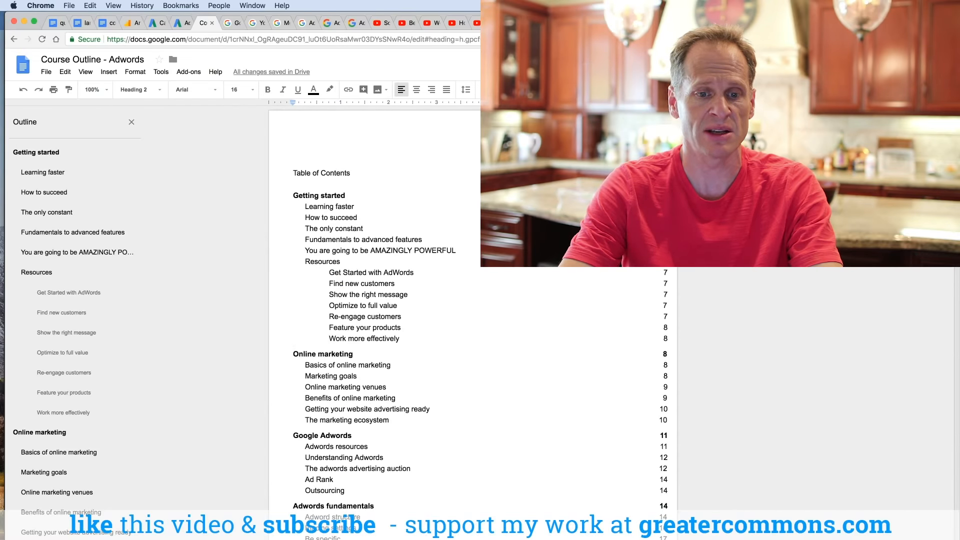
Step: Scroll through the course outline document and the open website tab
{"action": "scroll", "coordinate": [472, 321], "scroll_direction": "down", "scroll_amount": 20}
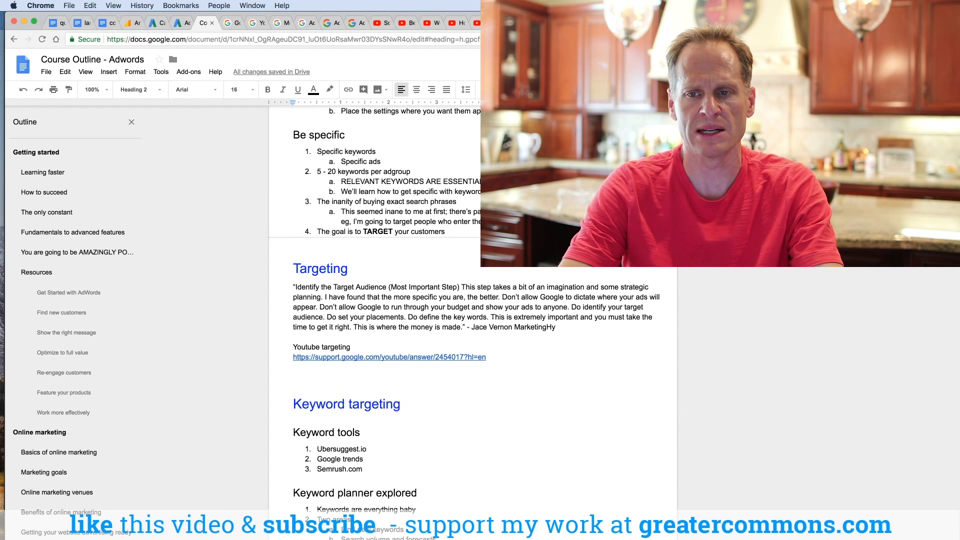
{"action": "key", "text": "super+9"}
{"action": "scroll", "coordinate": [479, 320], "scroll_direction": "down", "scroll_amount": 1}
{"action": "scroll", "coordinate": [479, 320], "scroll_direction": "down", "scroll_amount": 10}
{"action": "scroll", "coordinate": [478, 320], "scroll_direction": "down", "scroll_amount": 1}
{"action": "scroll", "coordinate": [478, 320], "scroll_direction": "up", "scroll_amount": 12}
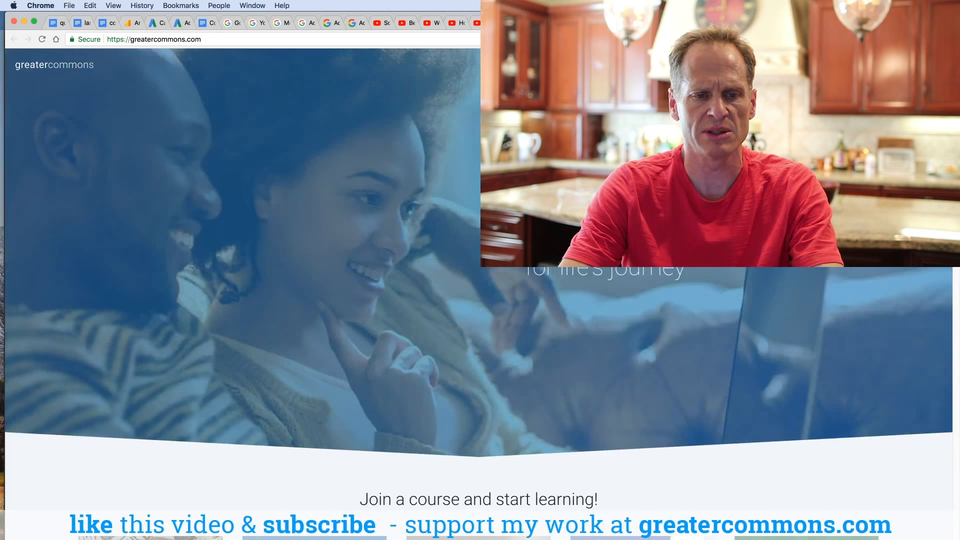
Step: Switch to the AdWords tab and open the account's Conversions page
{"action": "left_click", "coordinate": [180, 24]}
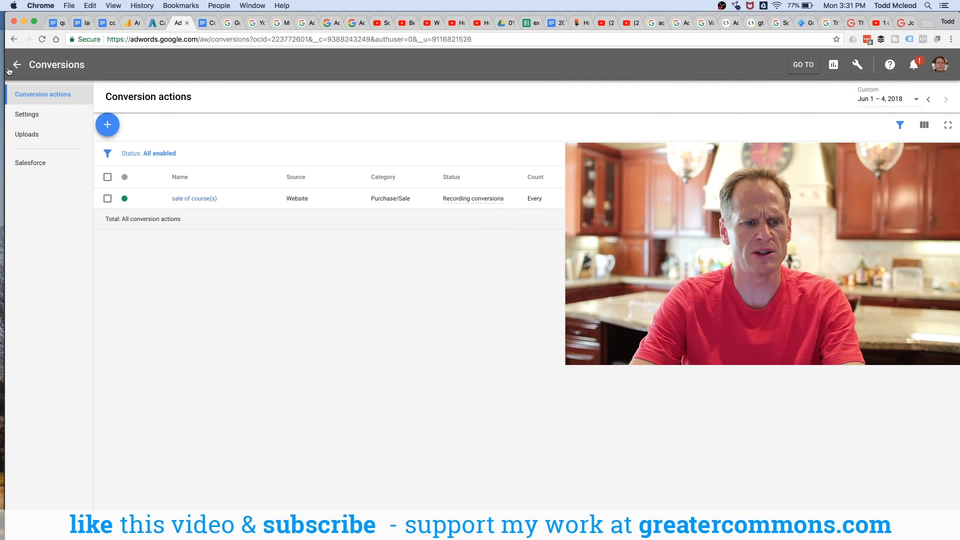
{"action": "left_click", "coordinate": [15, 65]}
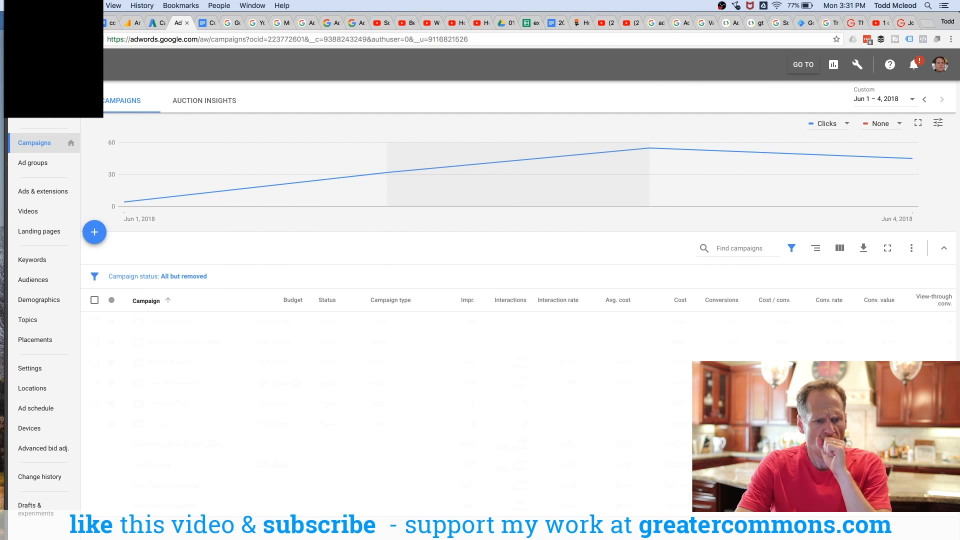
{"action": "left_click", "coordinate": [860, 66]}
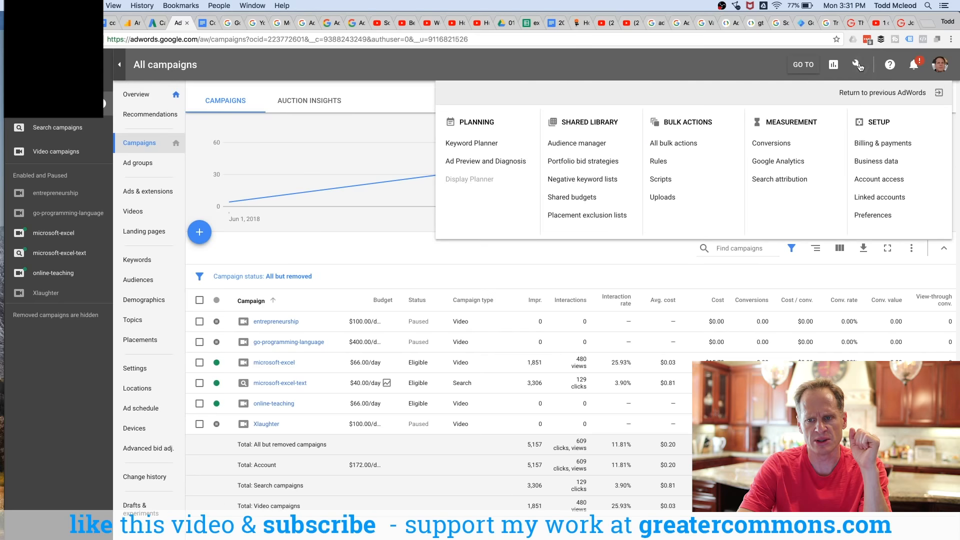
{"action": "left_click", "coordinate": [767, 145]}
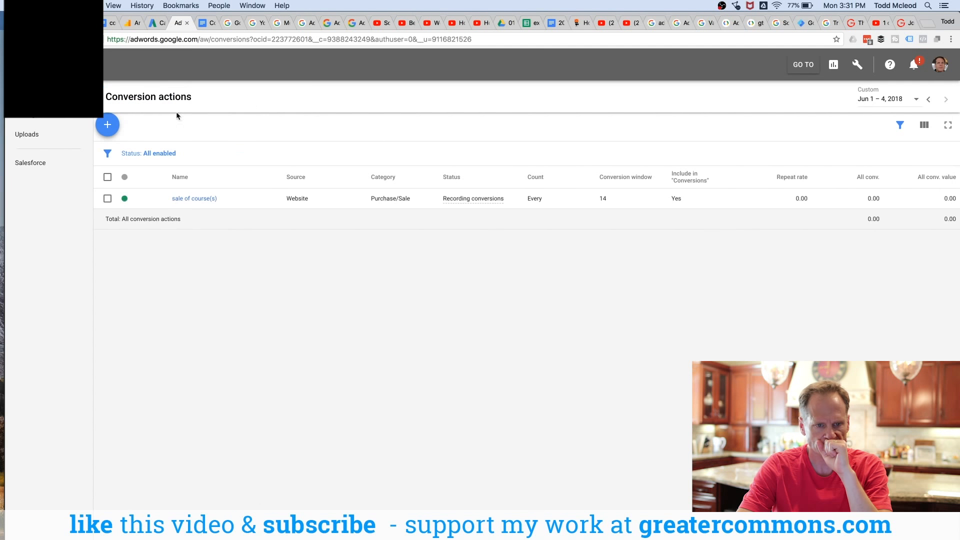
Step: Start a new website conversion action named tempXYZ
{"action": "left_click", "coordinate": [108, 126]}
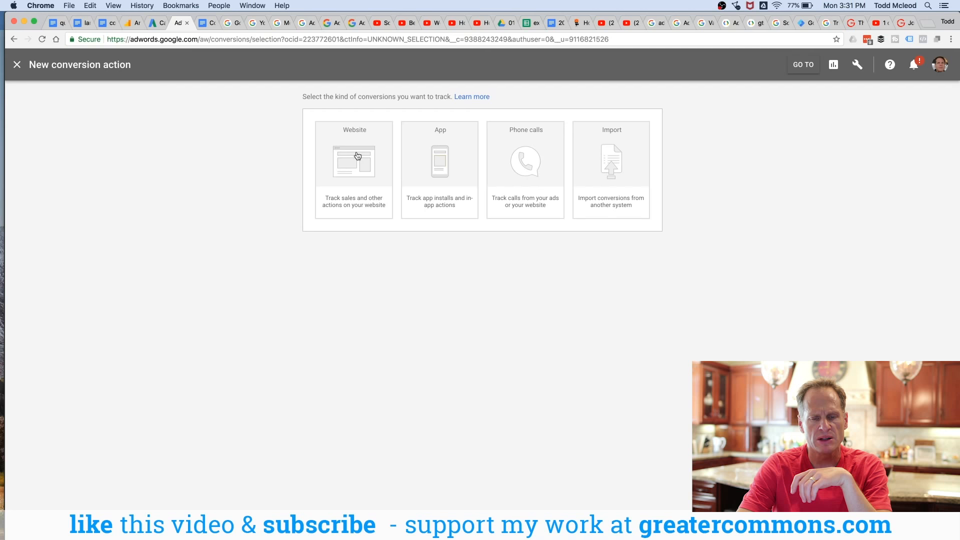
{"action": "left_click", "coordinate": [344, 176]}
{"action": "type", "text": "tempXYZ"}
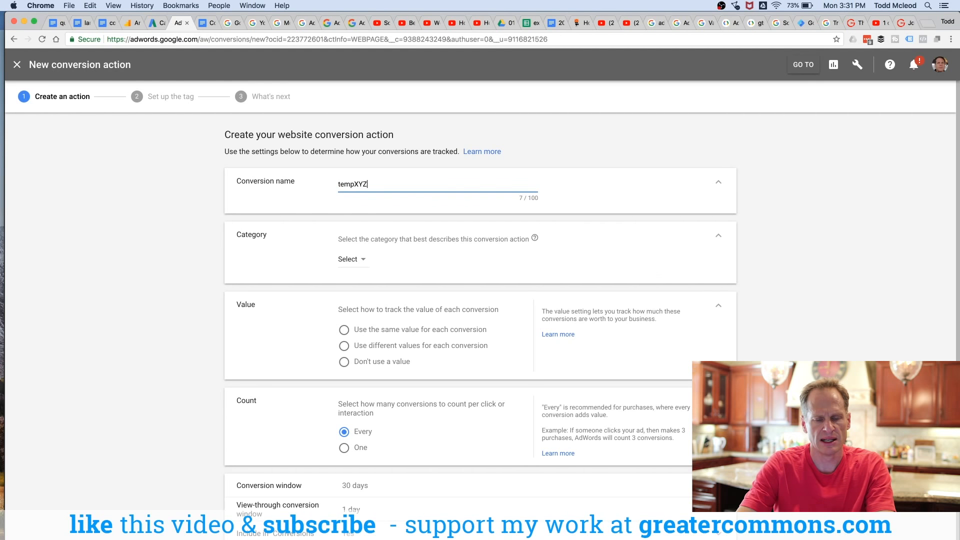
Step: Set the category to Purchase/Sale and use different values per conversion with a 500 US dollar default value
{"action": "left_click", "coordinate": [360, 261]}
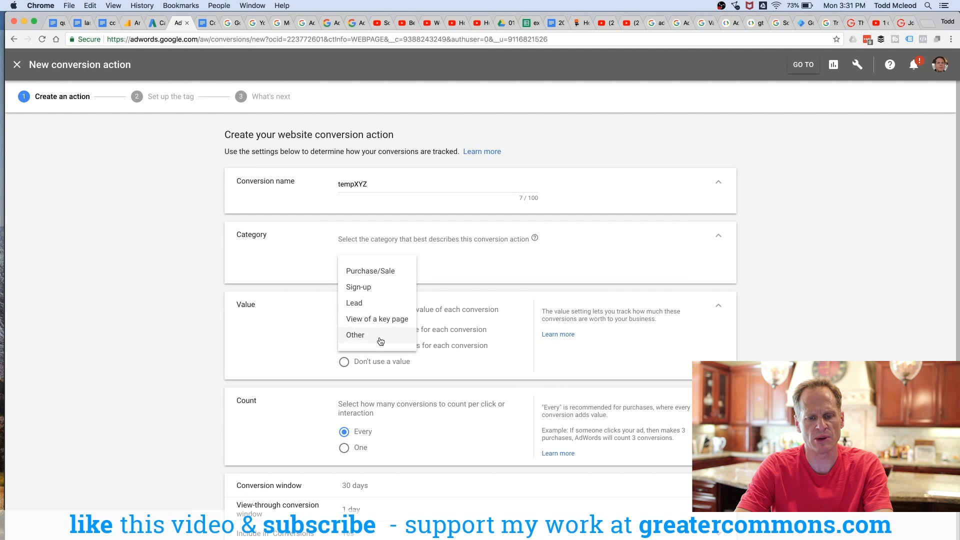
{"action": "left_click", "coordinate": [382, 273]}
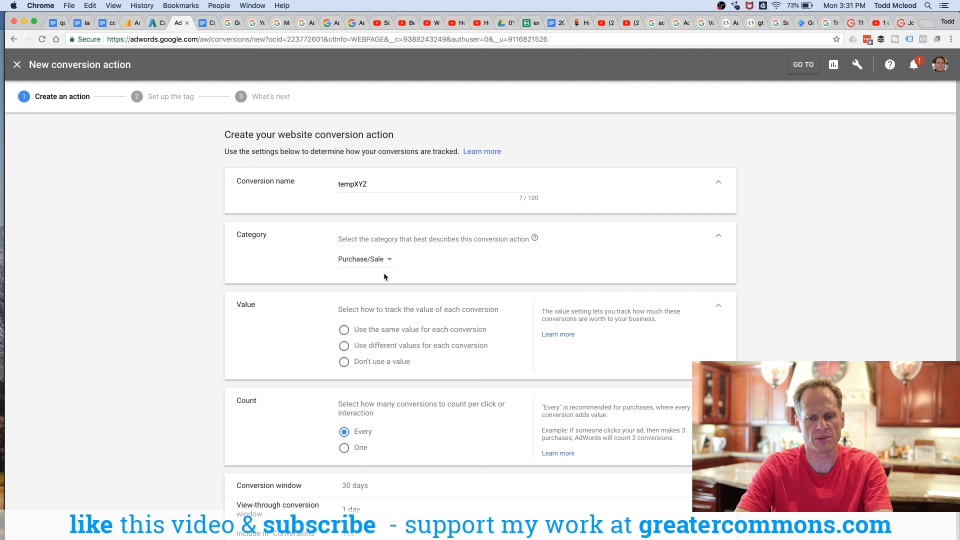
{"action": "left_click", "coordinate": [343, 347]}
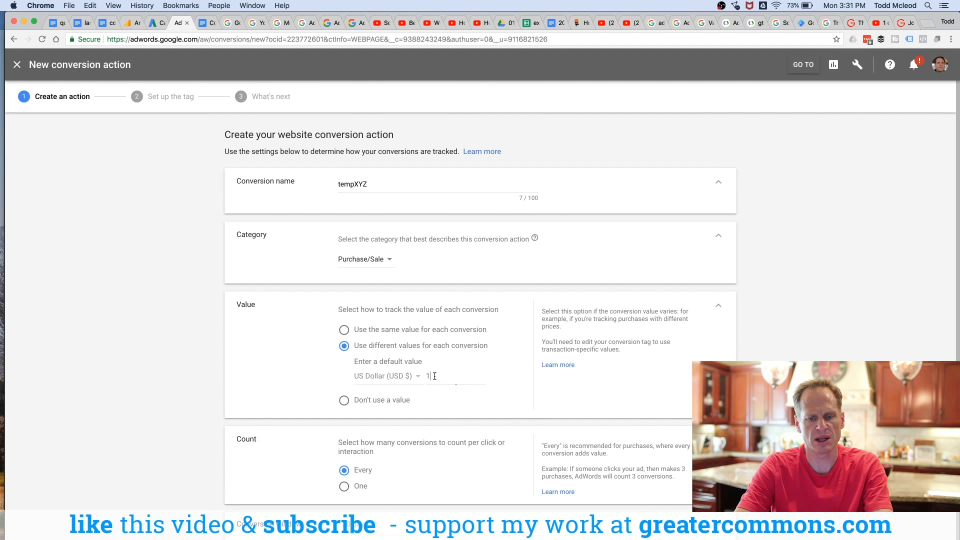
{"action": "key", "text": "BackSpace"}
{"action": "type", "text": "500"}
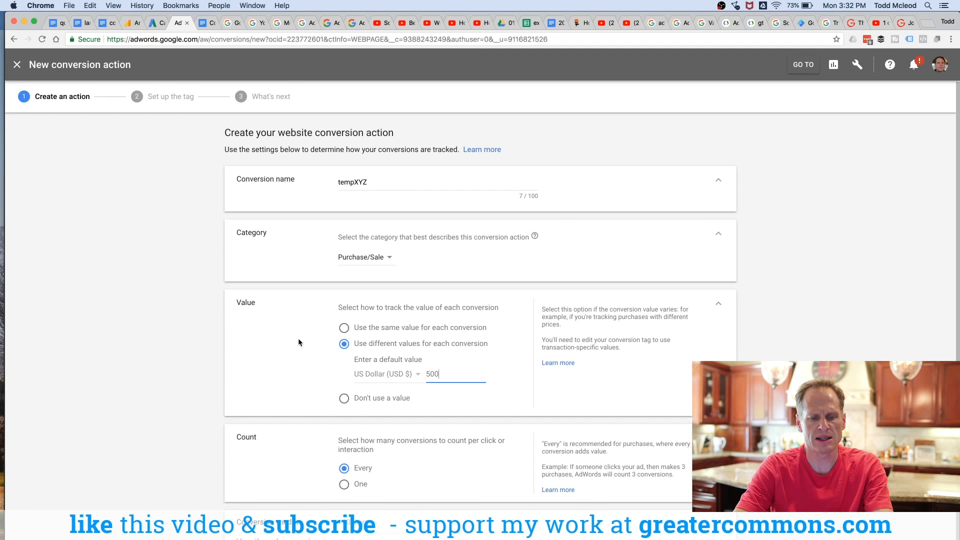
Step: Set the count to One and create the conversion action with the default conversion window
{"action": "scroll", "coordinate": [300, 342], "scroll_direction": "down", "scroll_amount": 3}
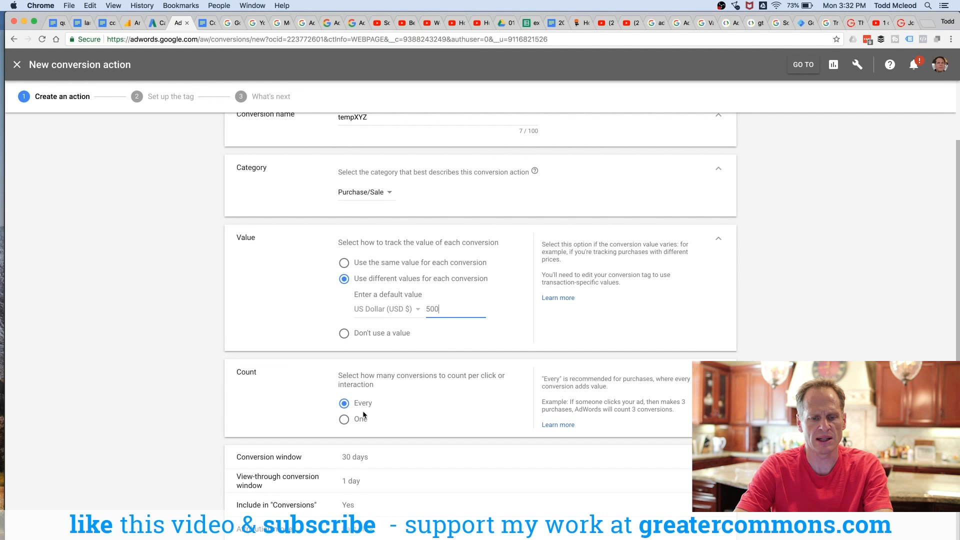
{"action": "left_click", "coordinate": [345, 420]}
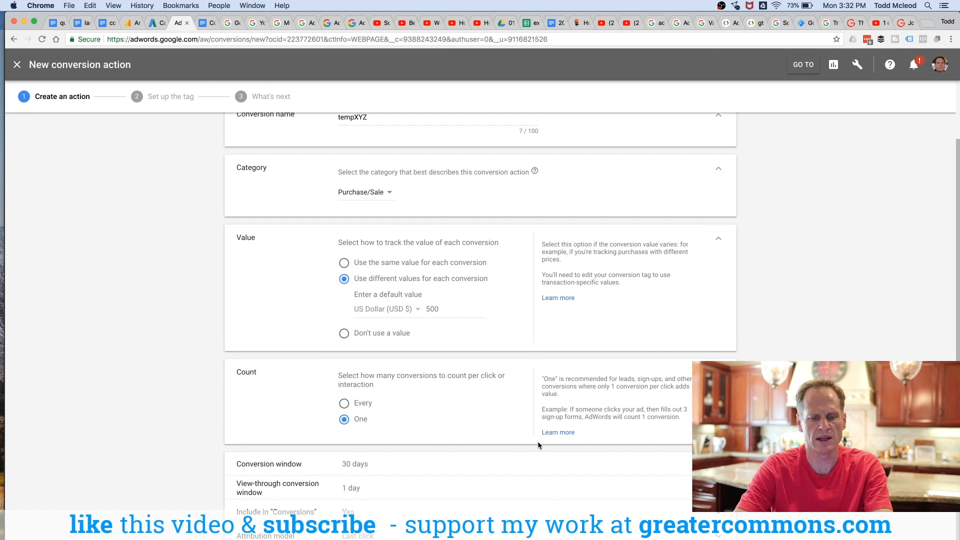
{"action": "scroll", "coordinate": [536, 440], "scroll_direction": "down", "scroll_amount": 1}
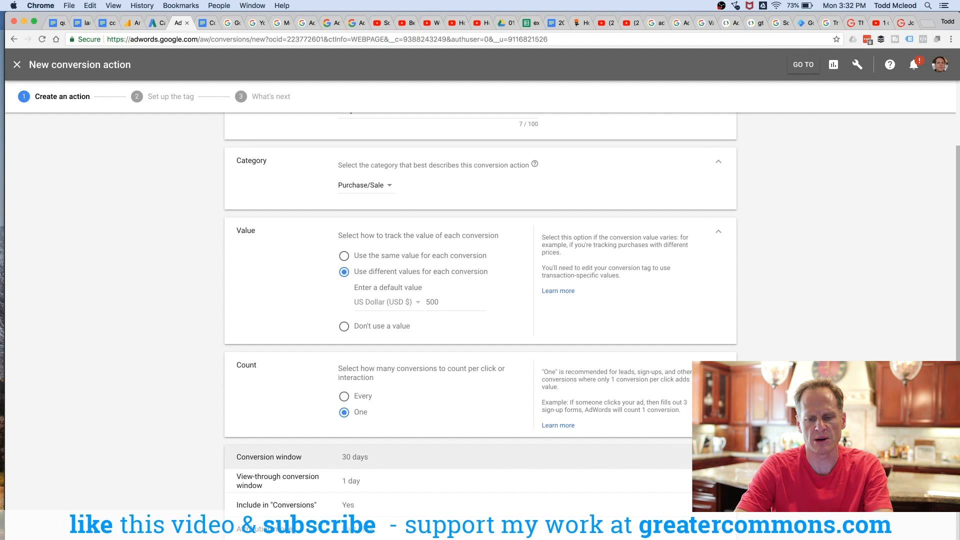
{"action": "left_click", "coordinate": [587, 460]}
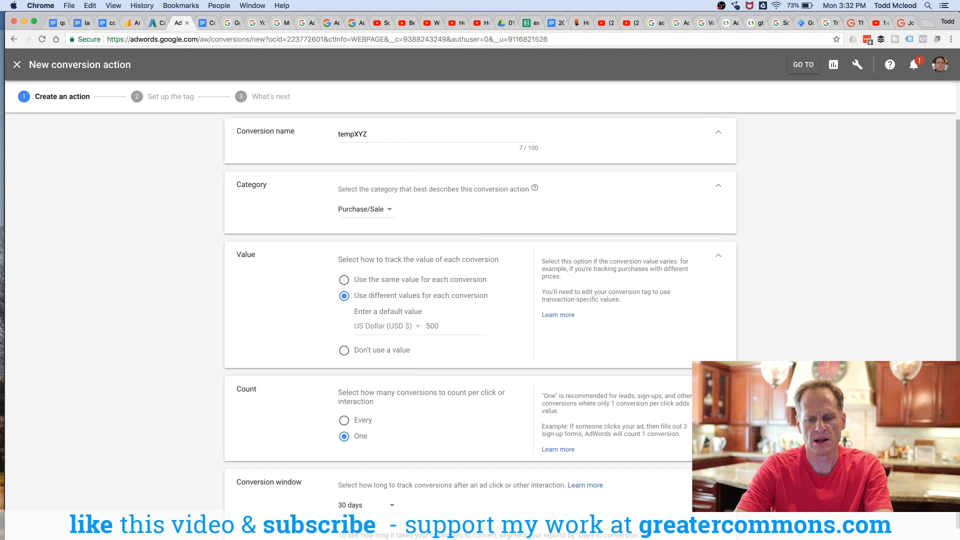
{"action": "left_click", "coordinate": [484, 469]}
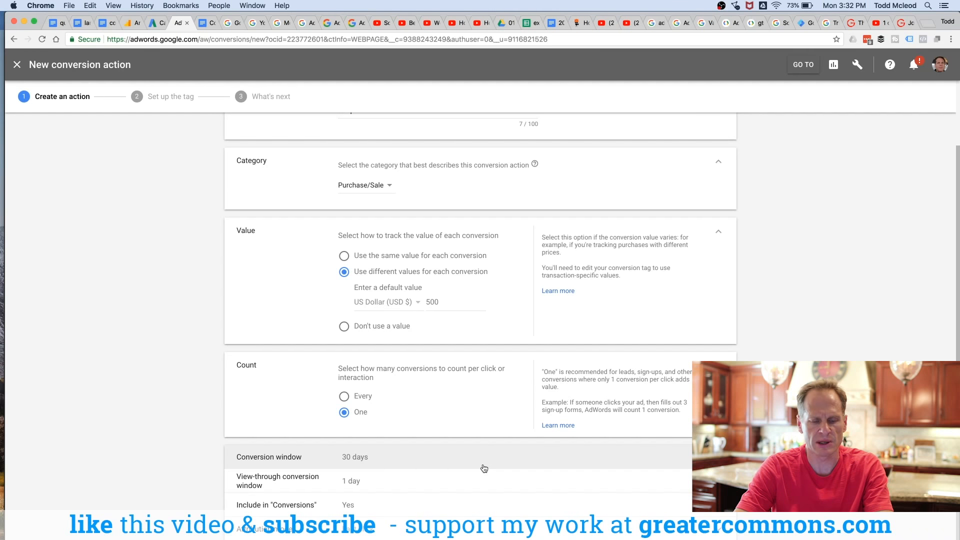
{"action": "scroll", "coordinate": [350, 447], "scroll_direction": "up", "scroll_amount": 1}
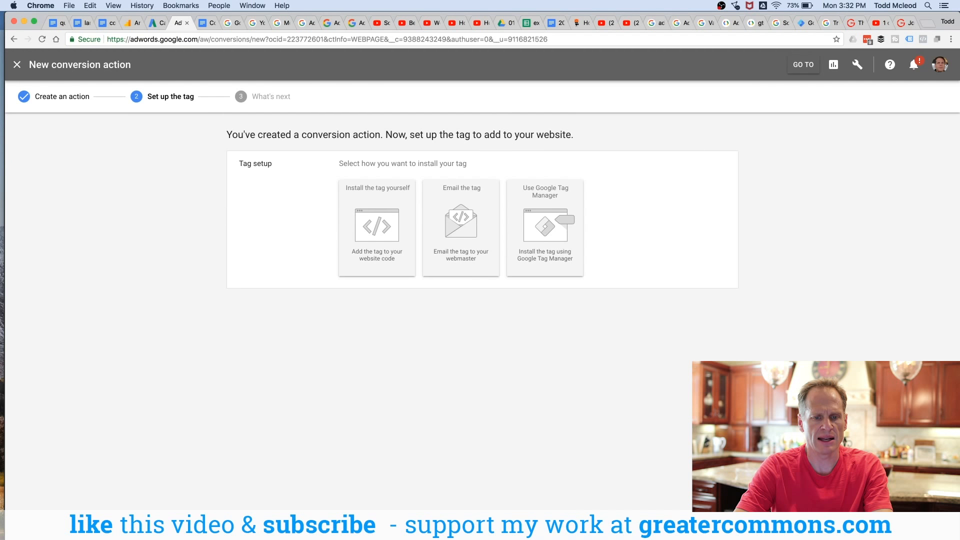
Step: Open a new tab and search Google for google tag manager
{"action": "left_click_drag", "start_coordinate": [261, 134], "coordinate": [539, 136]}
{"action": "left_click", "coordinate": [532, 137]}
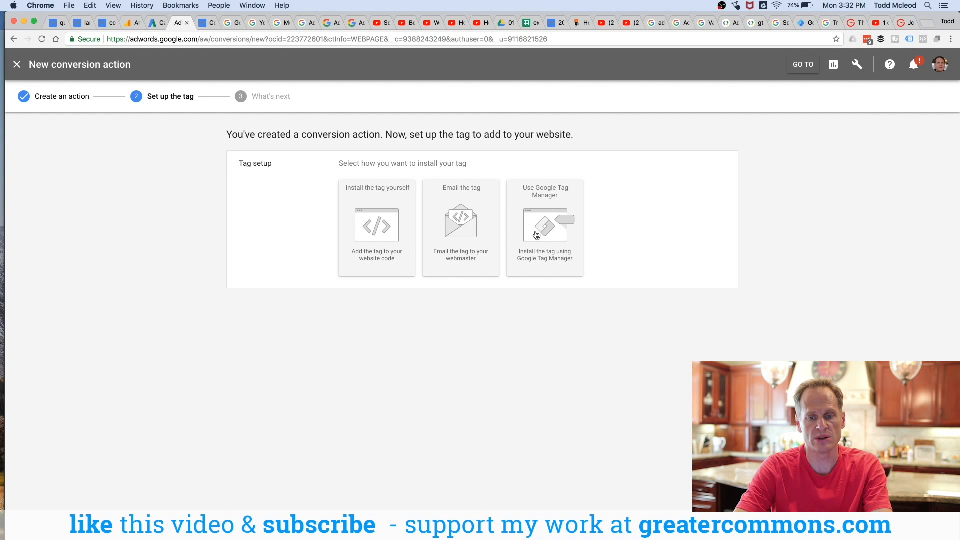
{"action": "key", "text": "super+t"}
{"action": "type", "text": "goog"}
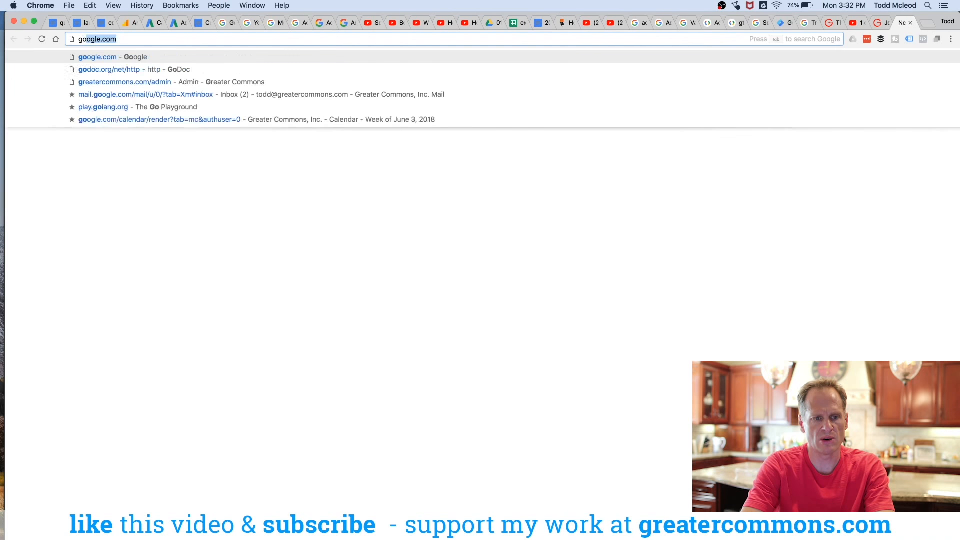
{"action": "type", "text": "le tag manager"}
{"action": "key", "text": "Return"}
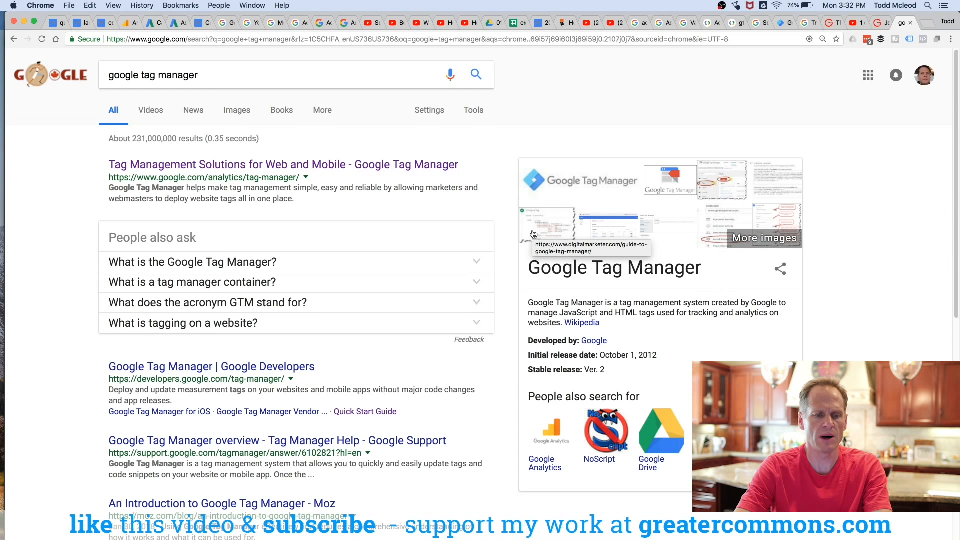
Step: Open the Google Tag Manager site from the results and sign in
{"action": "left_click", "coordinate": [304, 166]}
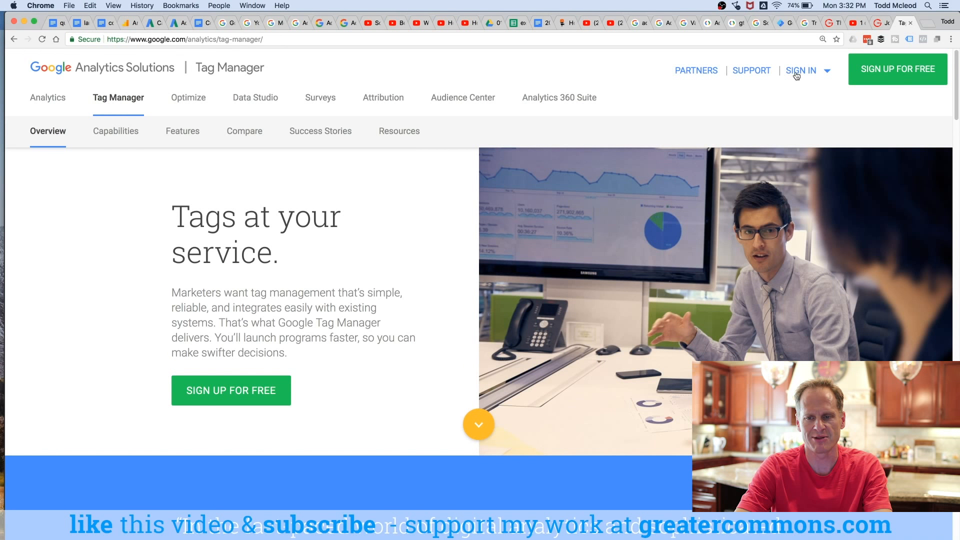
{"action": "left_click", "coordinate": [794, 74]}
{"action": "left_click", "coordinate": [729, 122]}
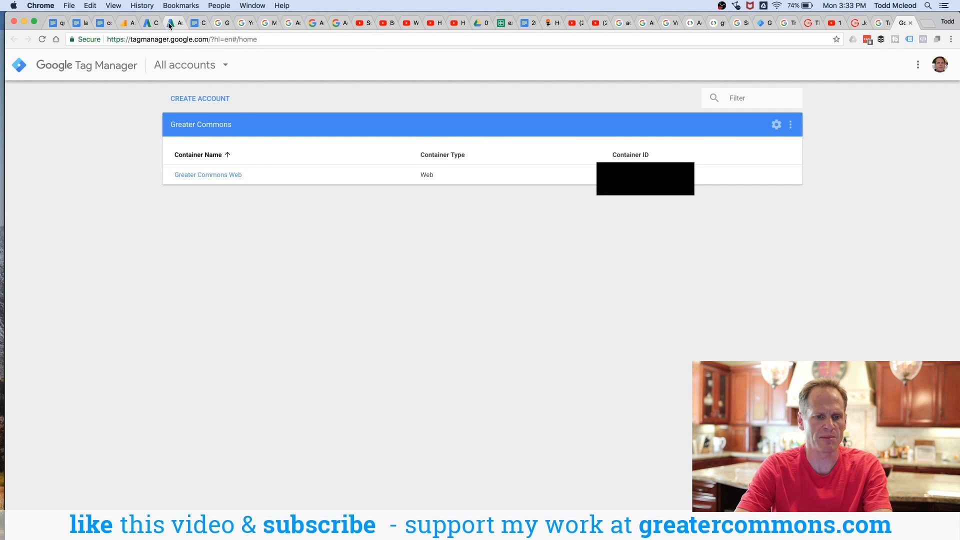
Step: Open the Greater Commons Web container's admin settings, then its workspace
{"action": "left_click", "coordinate": [791, 125]}
{"action": "left_click", "coordinate": [776, 124]}
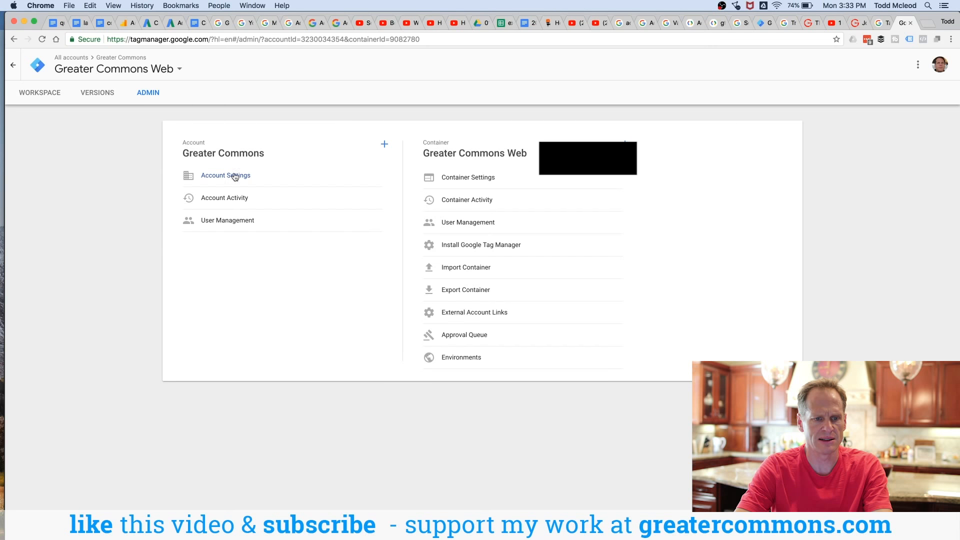
{"action": "left_click", "coordinate": [36, 93]}
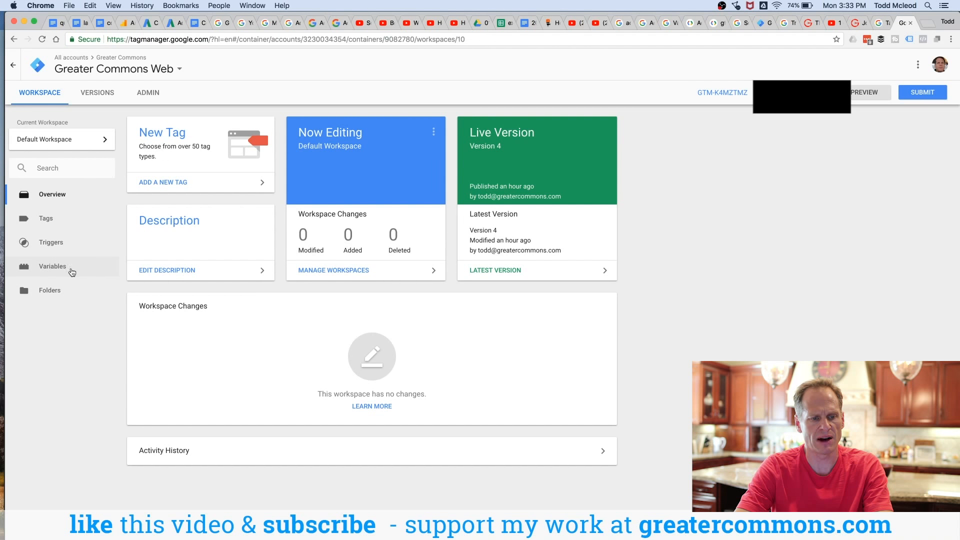
Step: Back in AdWords, choose to install the tag with Google Tag Manager and highlight the conversion ID and label
{"action": "left_click", "coordinate": [170, 23]}
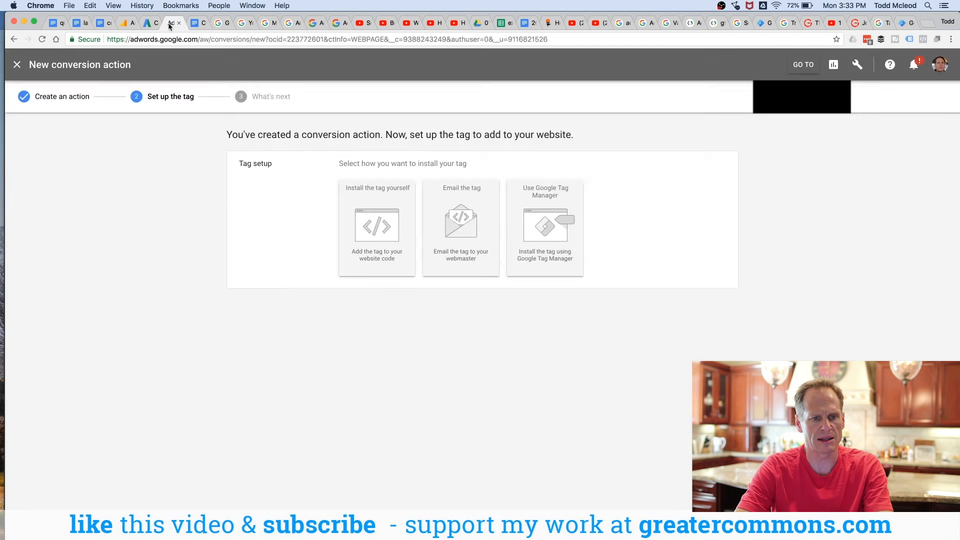
{"action": "left_click", "coordinate": [541, 231]}
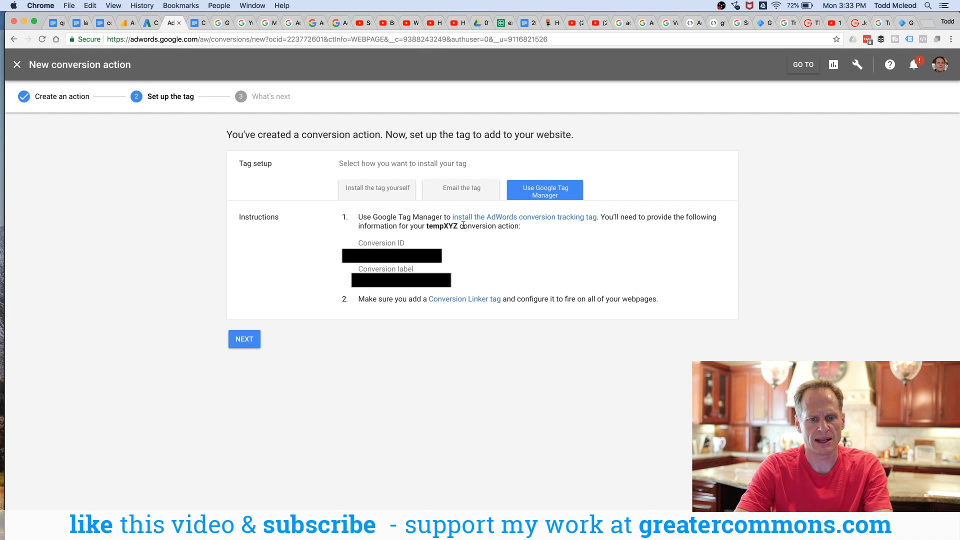
{"action": "left_click_drag", "start_coordinate": [359, 243], "coordinate": [451, 281]}
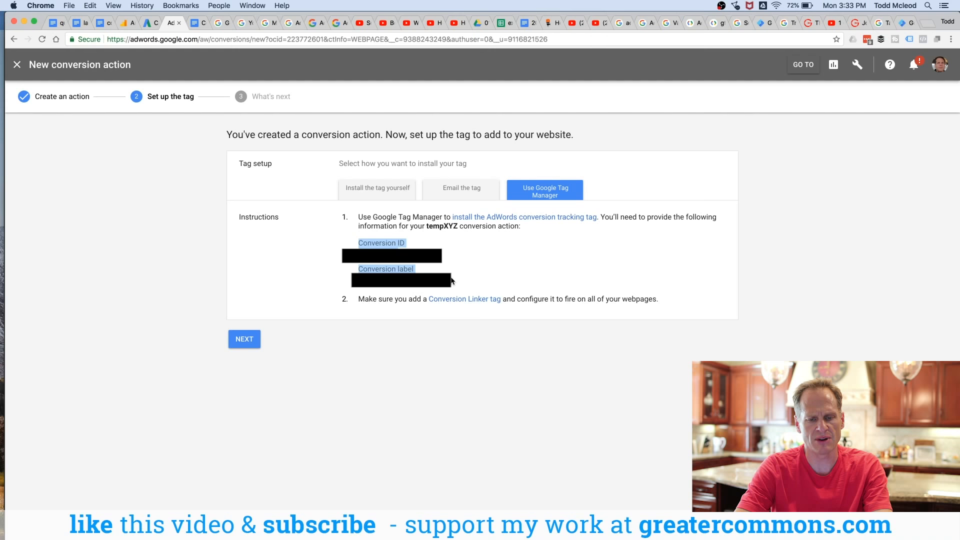
{"action": "left_click", "coordinate": [362, 232]}
{"action": "left_click_drag", "start_coordinate": [365, 237], "coordinate": [439, 279]}
{"action": "left_click", "coordinate": [438, 273]}
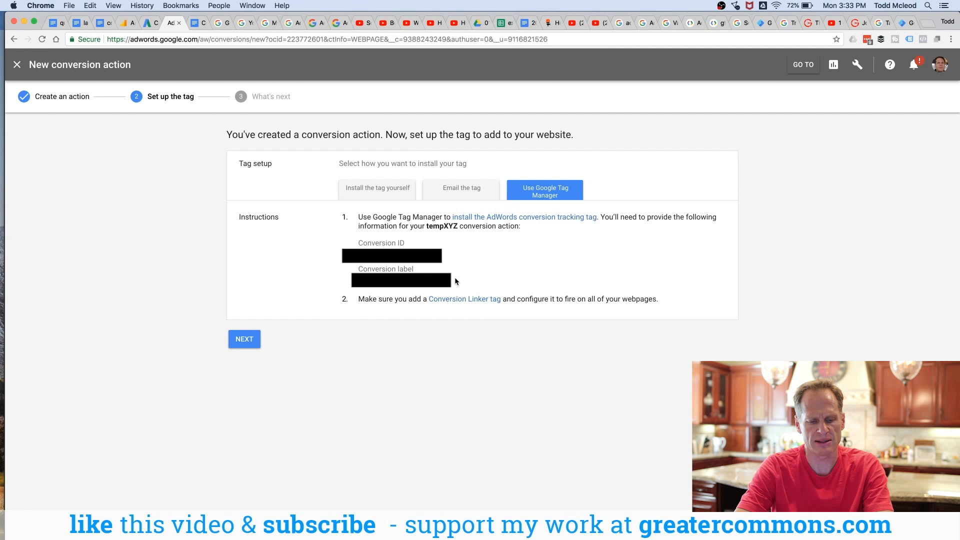
Step: Take a screenshot of the tag setup instructions and continue to the final stage
{"action": "key", "text": "super+shift+4"}
{"action": "left_click_drag", "start_coordinate": [706, 317], "coordinate": [211, 119]}
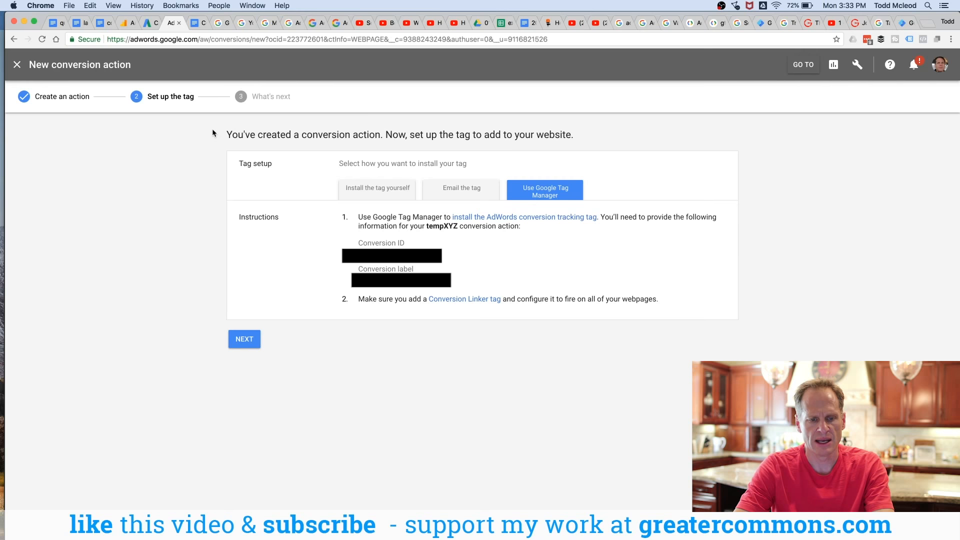
{"action": "left_click", "coordinate": [244, 339]}
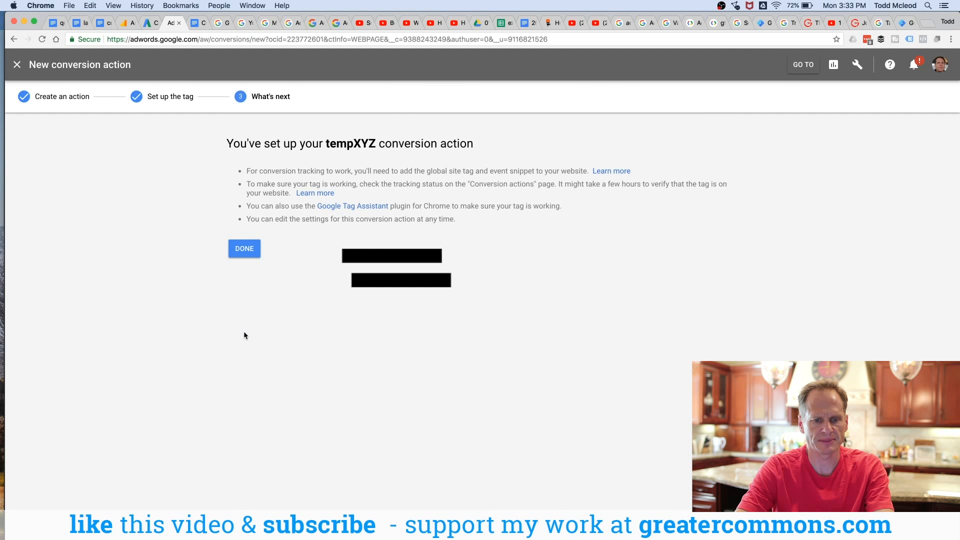
Step: Finish the tempXYZ conversion action setup and return to the conversion actions list
{"action": "left_click_drag", "start_coordinate": [264, 166], "coordinate": [298, 218]}
{"action": "left_click", "coordinate": [298, 218]}
{"action": "left_click", "coordinate": [252, 254]}
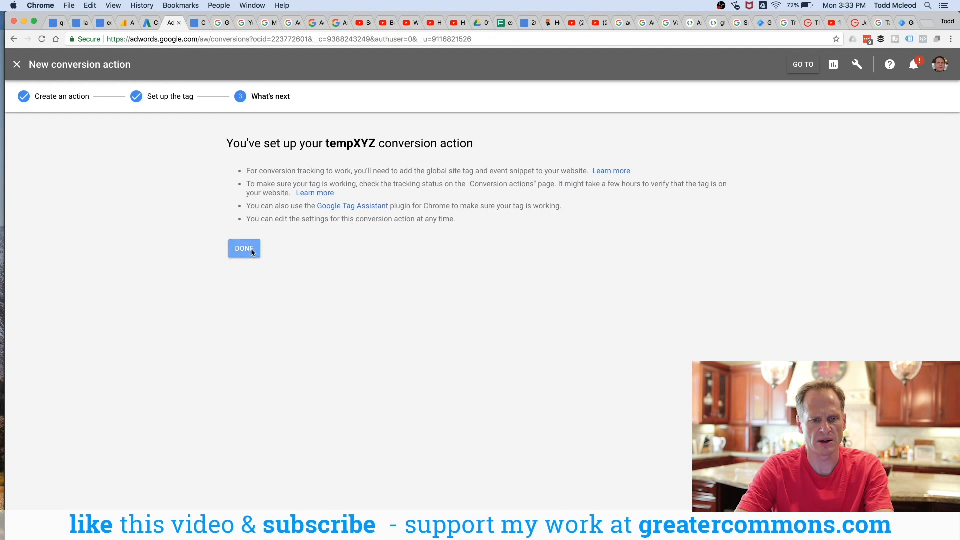
{"action": "left_click", "coordinate": [183, 197]}
{"action": "left_click", "coordinate": [55, 71]}
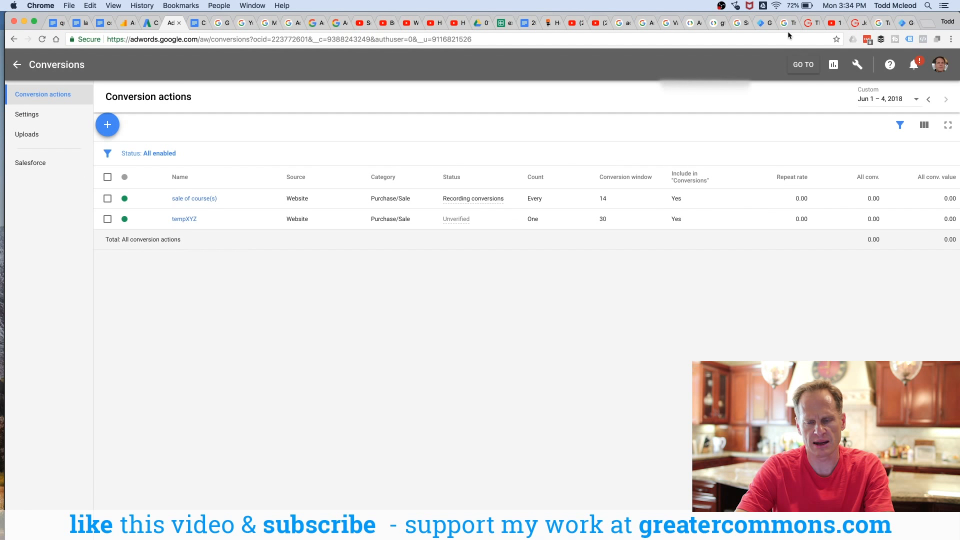
Step: Switch to the Tag Manager tab and open the container's Tags list
{"action": "left_click", "coordinate": [903, 23]}
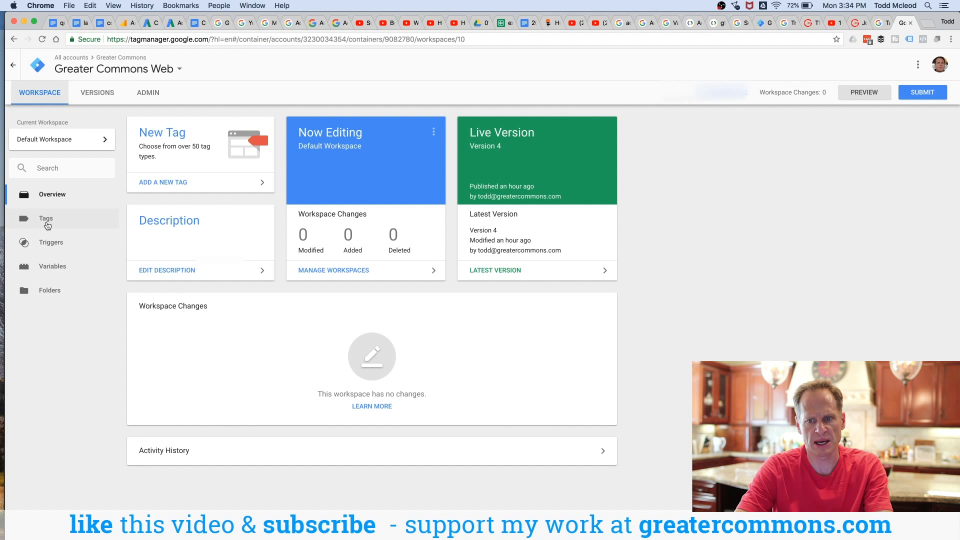
{"action": "left_click", "coordinate": [46, 219]}
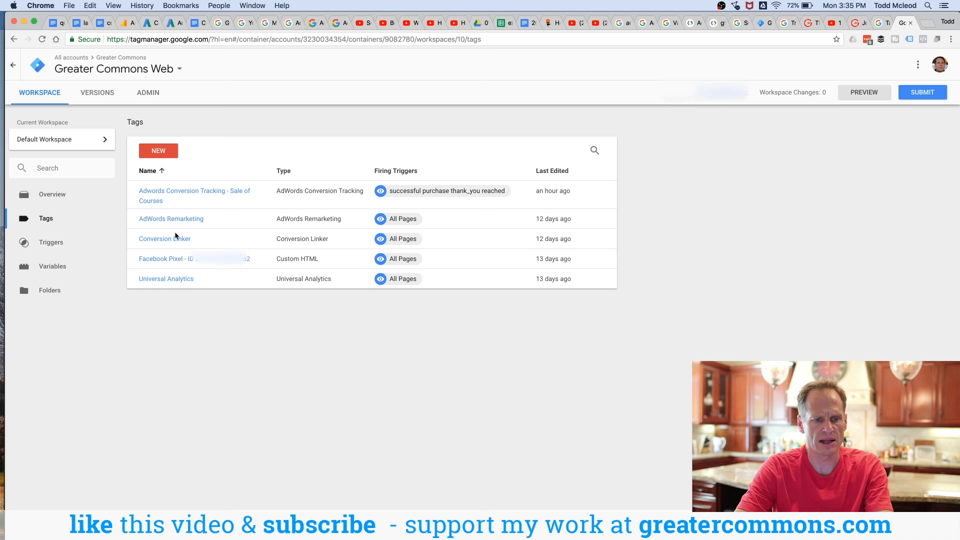
Step: Create a new tag of type AdWords Conversion Tracking
{"action": "left_click", "coordinate": [154, 152]}
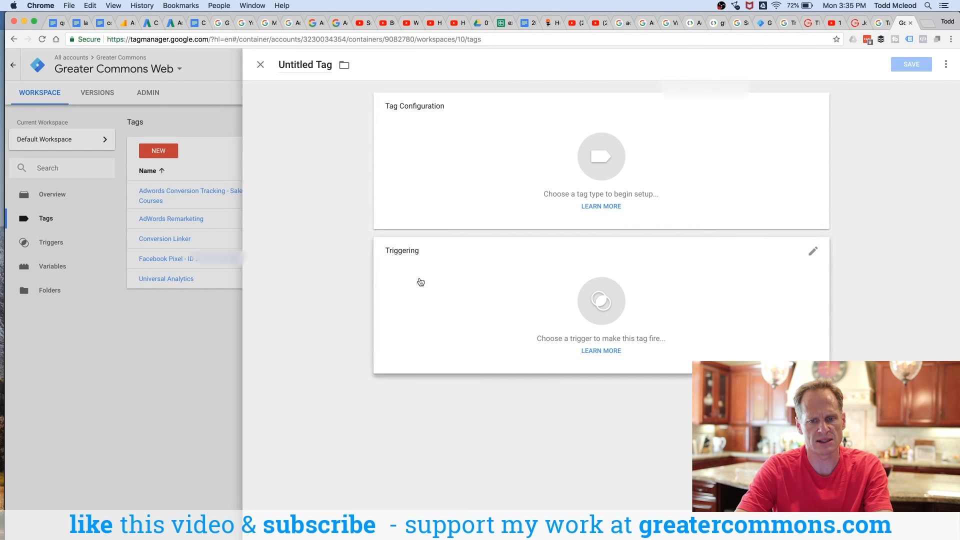
{"action": "left_click", "coordinate": [599, 166]}
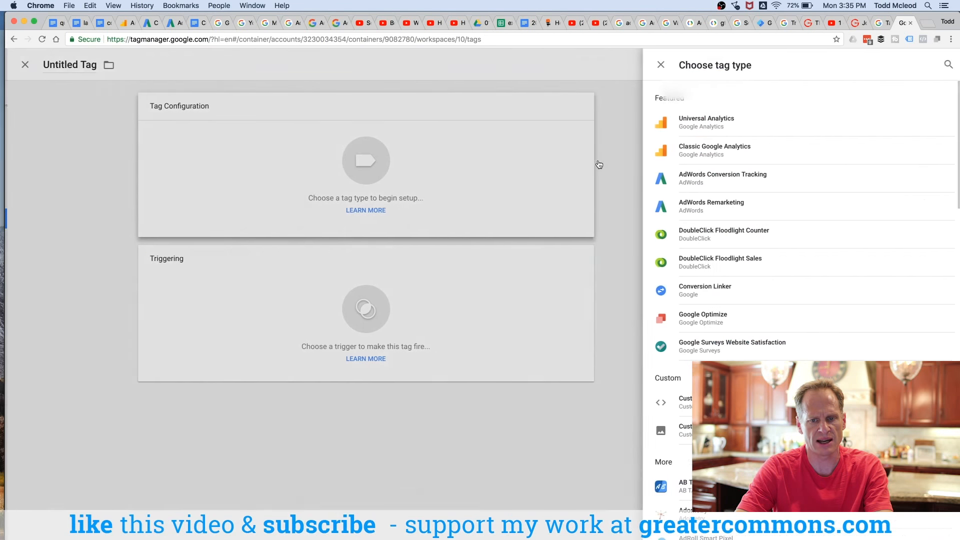
{"action": "left_click", "coordinate": [732, 179]}
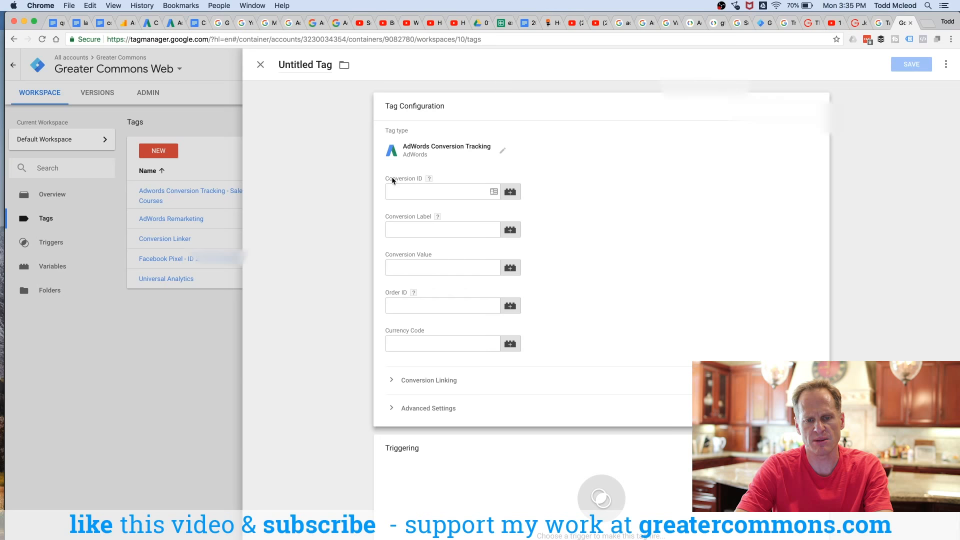
{"action": "left_click", "coordinate": [398, 191]}
{"action": "left_click", "coordinate": [449, 229]}
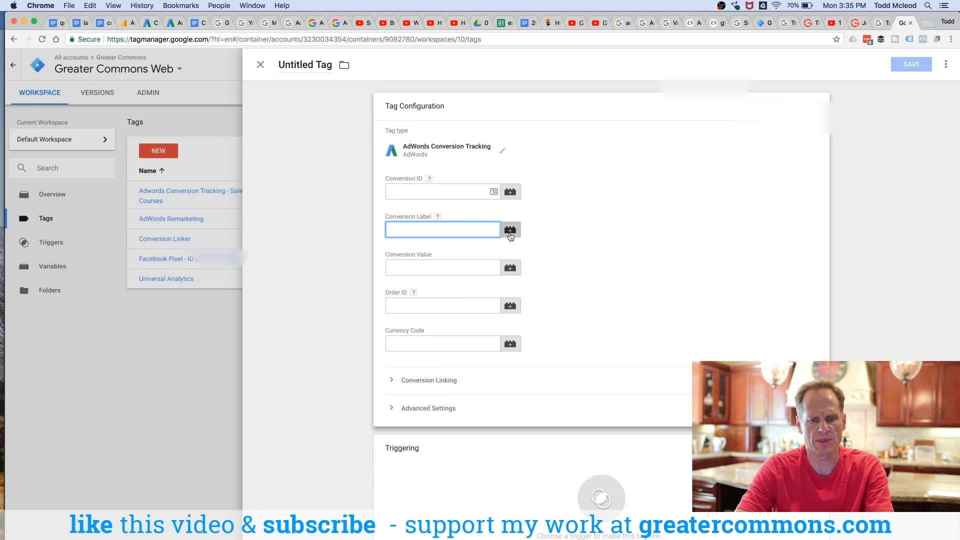
{"action": "left_click", "coordinate": [429, 266]}
{"action": "left_click", "coordinate": [429, 305]}
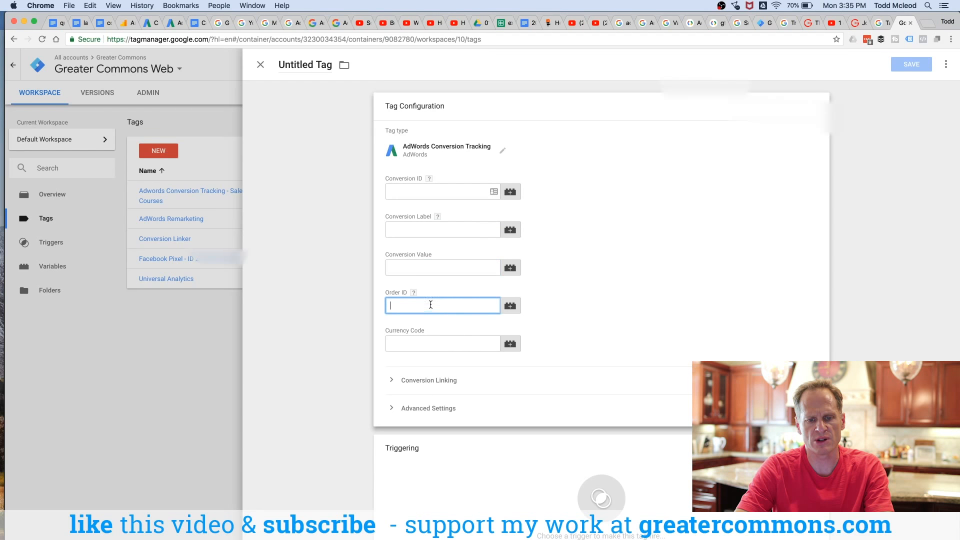
Step: Set the tag's Conversion Value to the revenue variable
{"action": "left_click", "coordinate": [511, 268]}
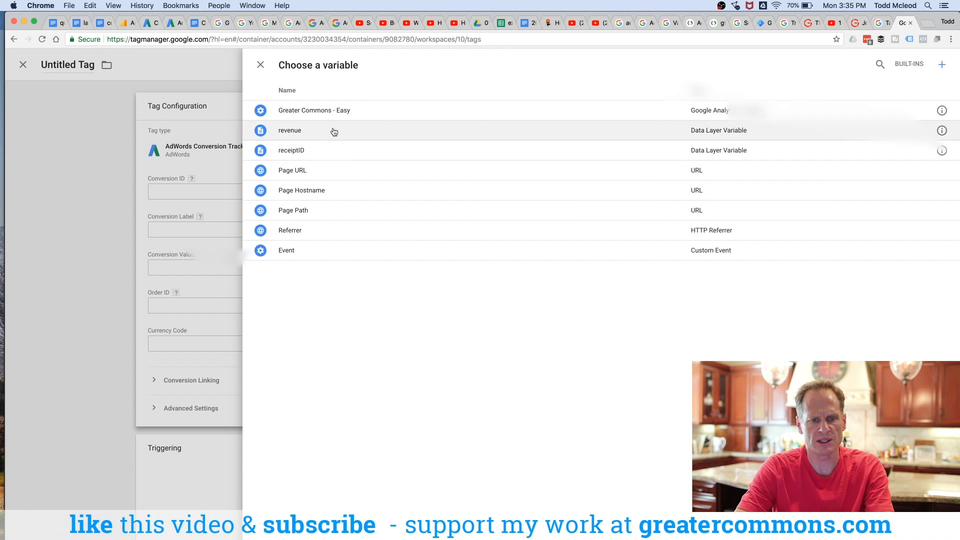
{"action": "left_click", "coordinate": [260, 64]}
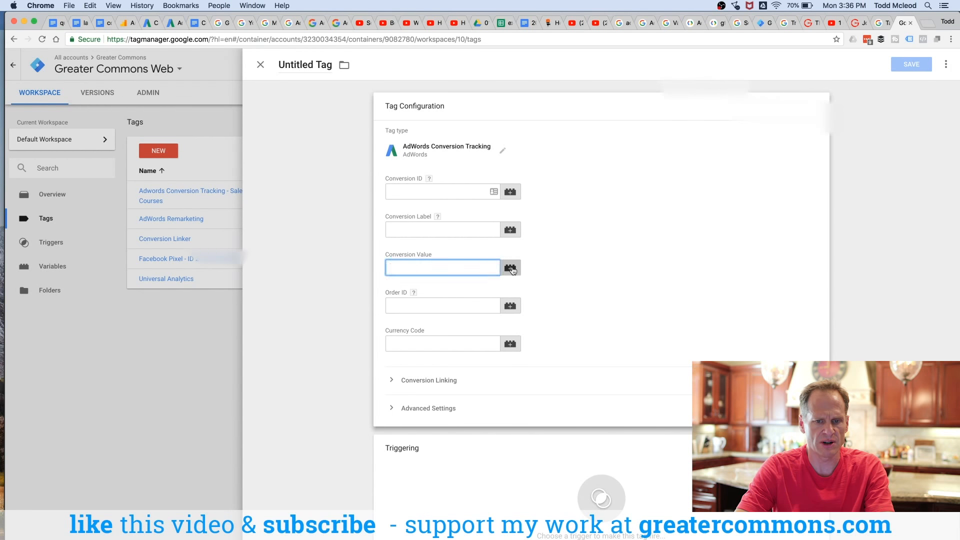
{"action": "left_click", "coordinate": [511, 268]}
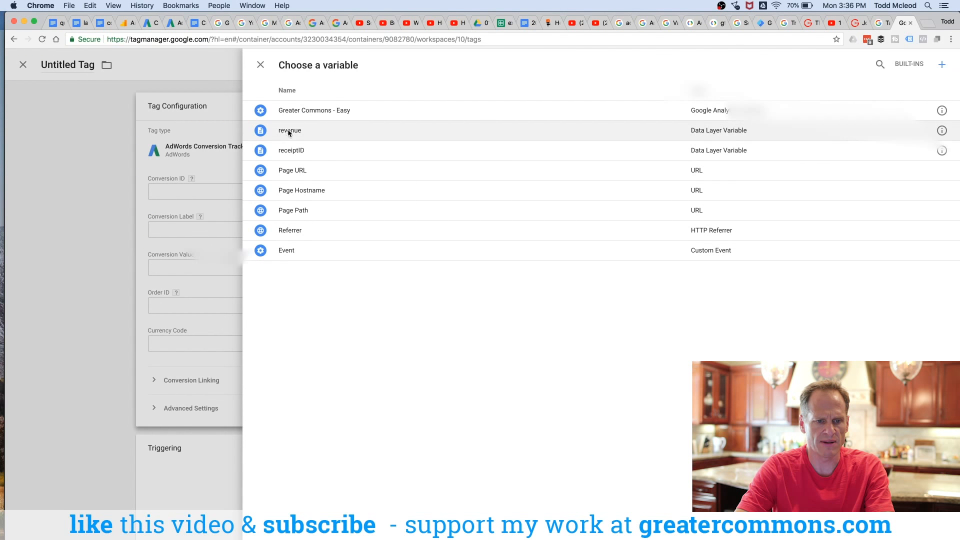
{"action": "left_click", "coordinate": [286, 132]}
Step: Set the Order ID to the receiptID variable and the Currency Code to USD
{"action": "left_click", "coordinate": [409, 306]}
{"action": "left_click", "coordinate": [510, 305]}
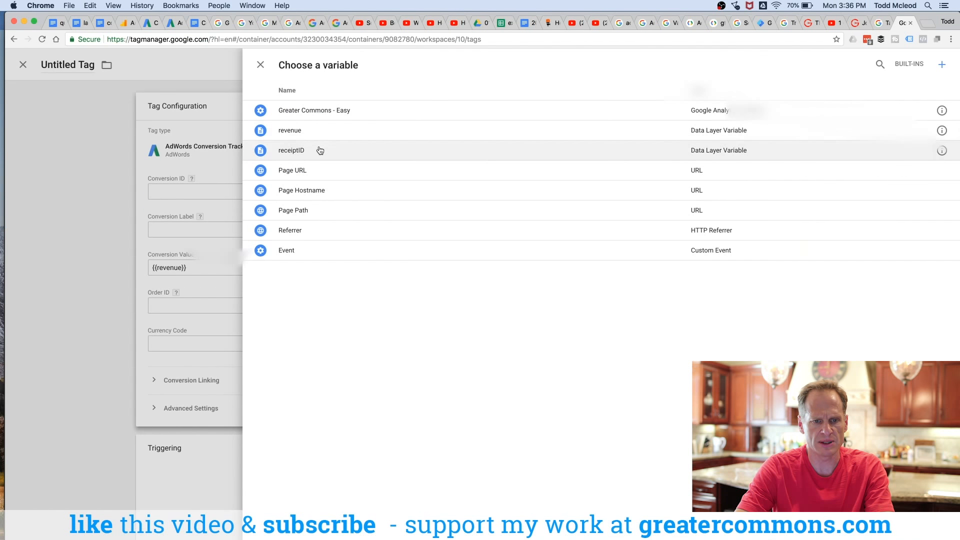
{"action": "left_click", "coordinate": [317, 150]}
{"action": "left_click", "coordinate": [414, 293]}
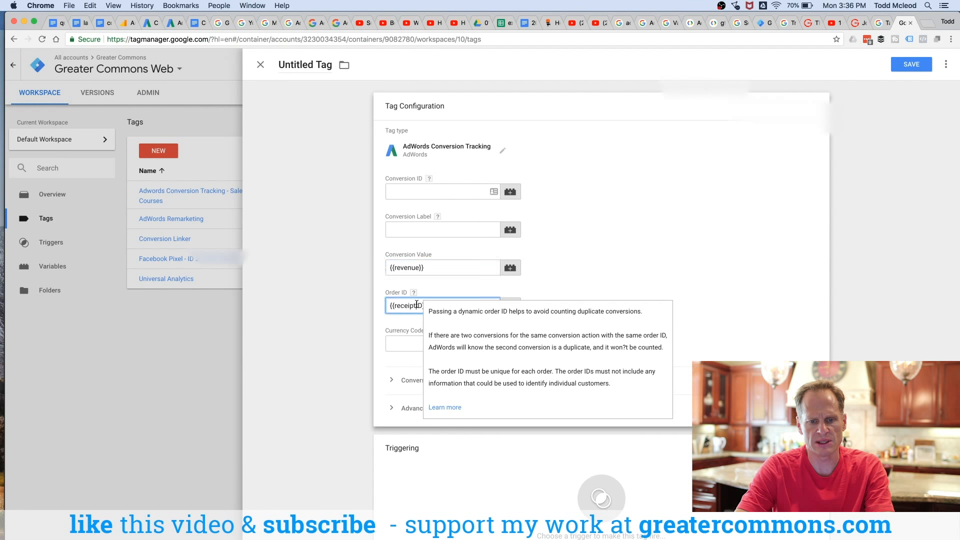
{"action": "left_click", "coordinate": [408, 340]}
{"action": "type", "text": "USD"}
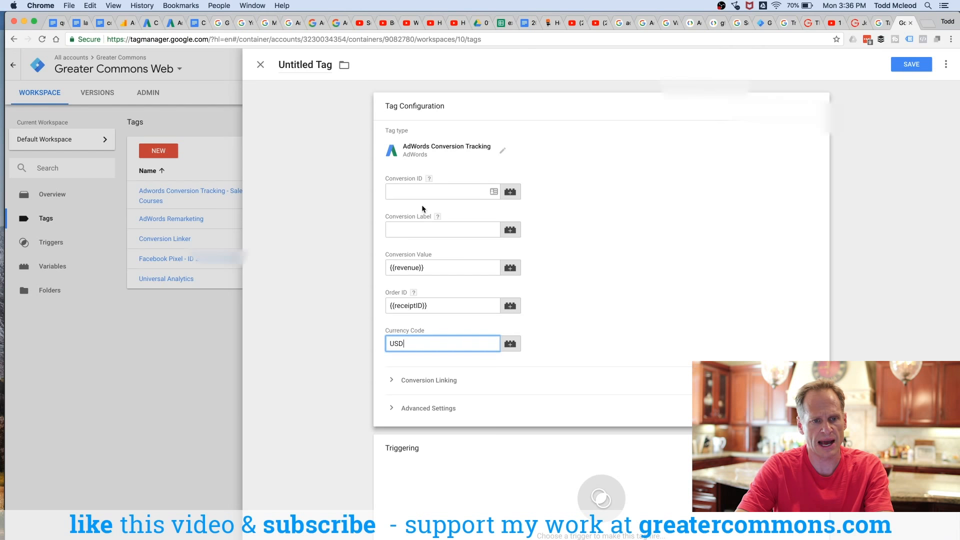
Step: Review the tag's fields against the conversion actions list in the AdWords tab
{"action": "left_click", "coordinate": [172, 28]}
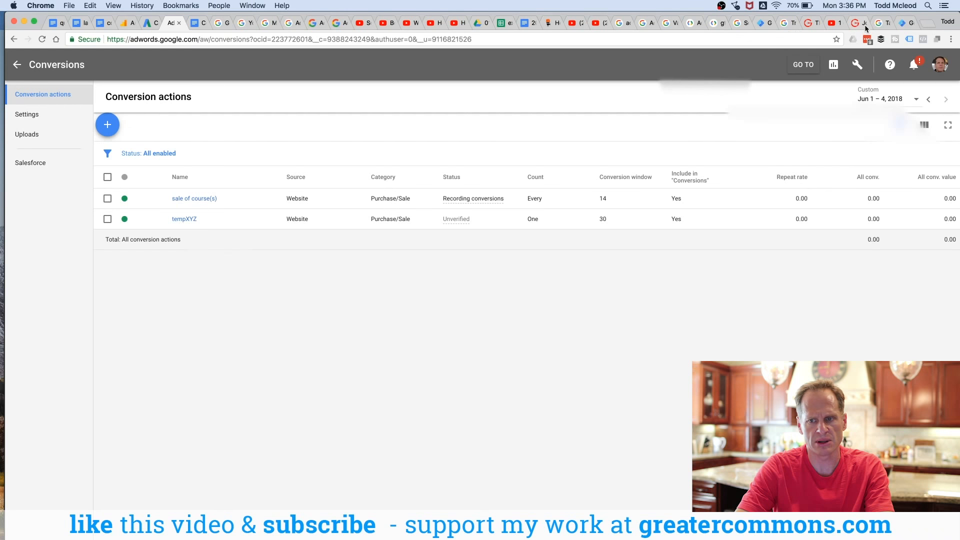
{"action": "left_click", "coordinate": [907, 23]}
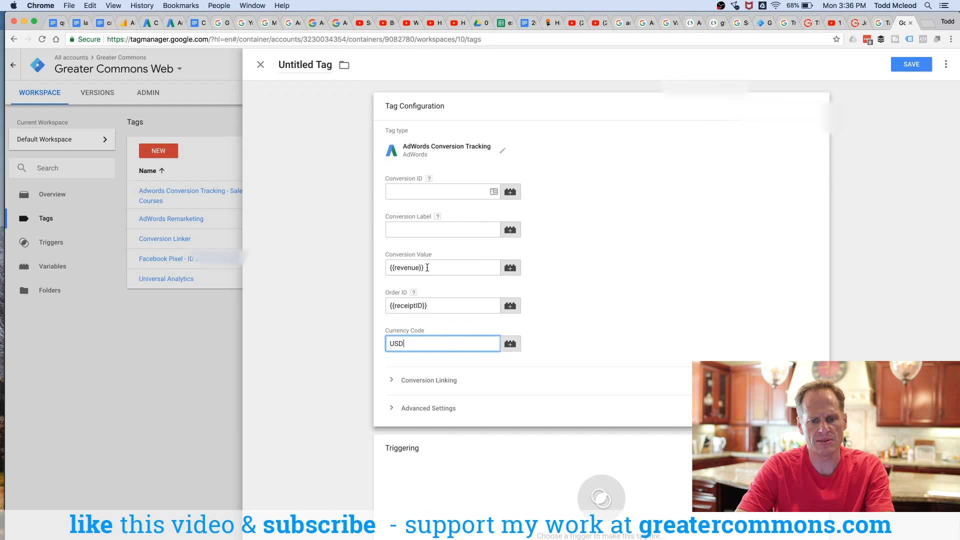
{"action": "left_click_drag", "start_coordinate": [427, 267], "coordinate": [387, 268]}
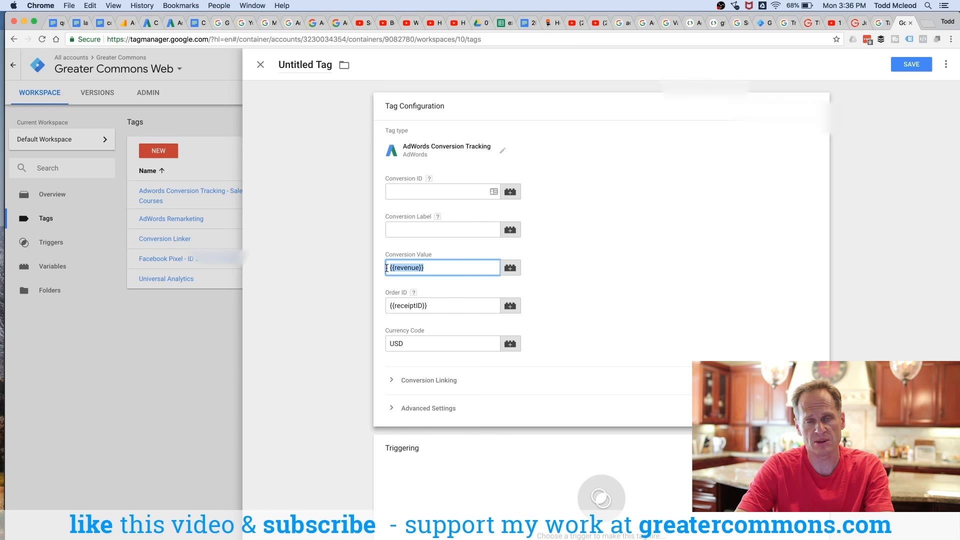
{"action": "left_click_drag", "start_coordinate": [429, 309], "coordinate": [381, 305]}
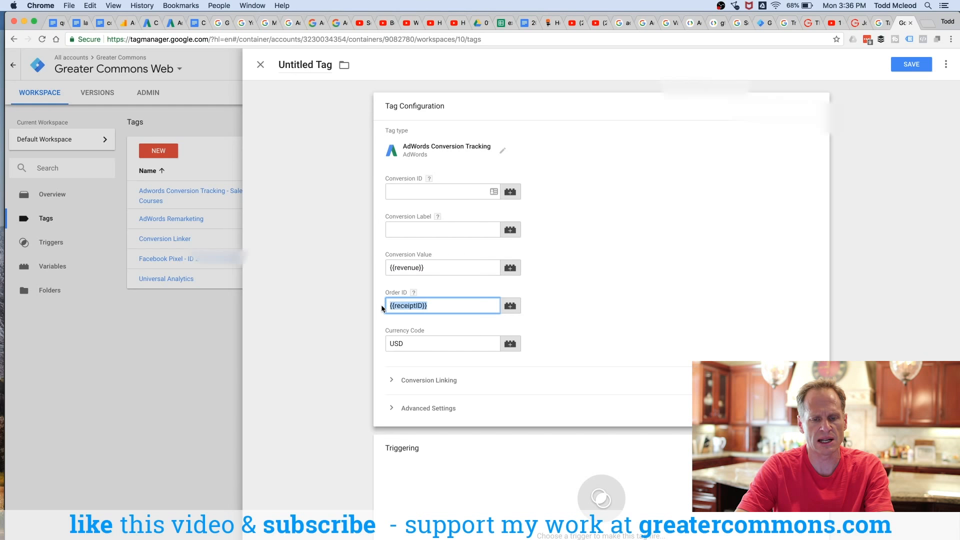
{"action": "left_click", "coordinate": [427, 192]}
{"action": "left_click", "coordinate": [417, 229]}
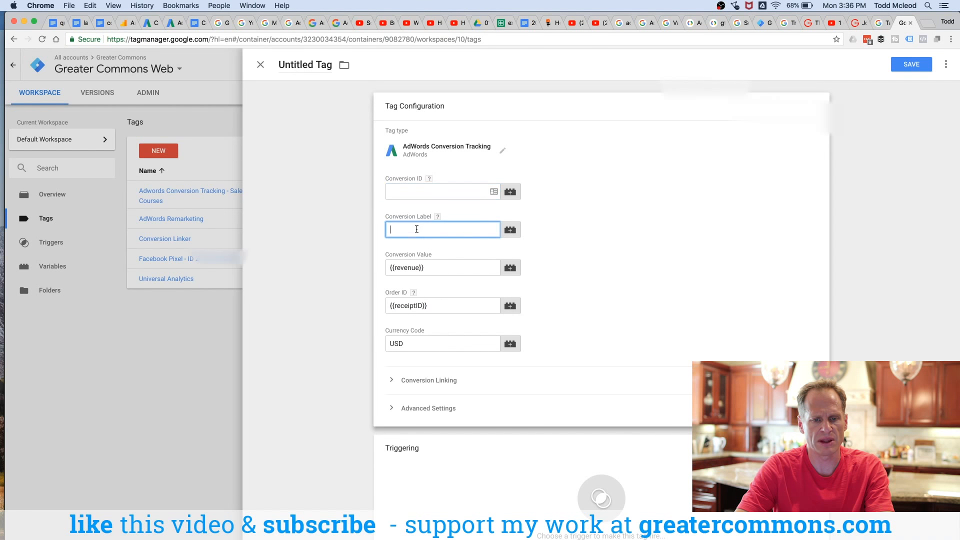
{"action": "left_click", "coordinate": [176, 23]}
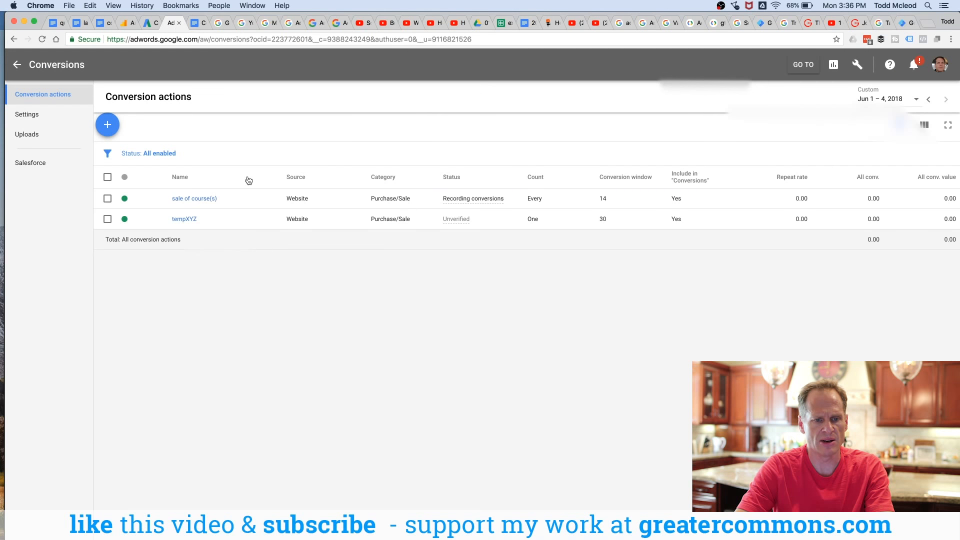
{"action": "left_click", "coordinate": [905, 22]}
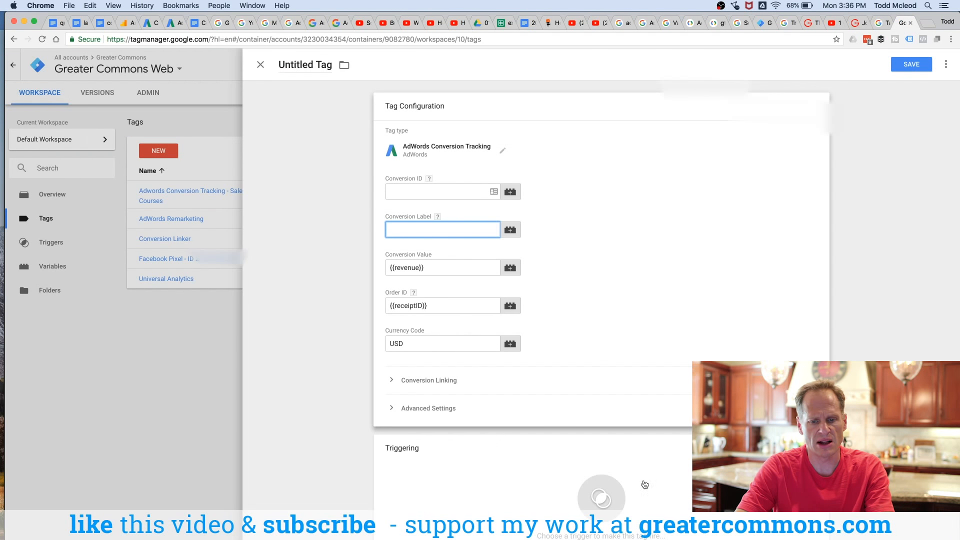
Step: Add a new Page View trigger firing on some page views where Page URL contains greatercommons.com/success
{"action": "left_click", "coordinate": [612, 497]}
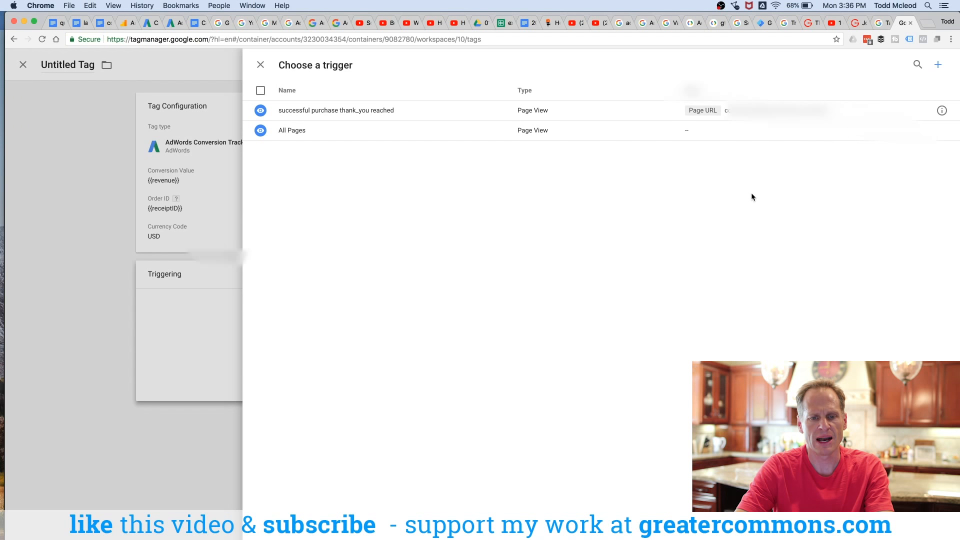
{"action": "left_click", "coordinate": [936, 64]}
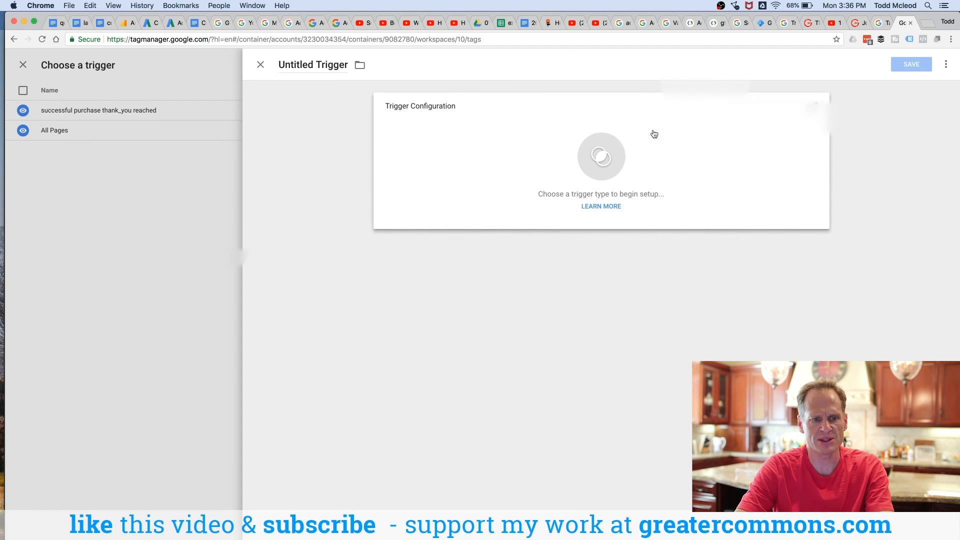
{"action": "left_click", "coordinate": [602, 158]}
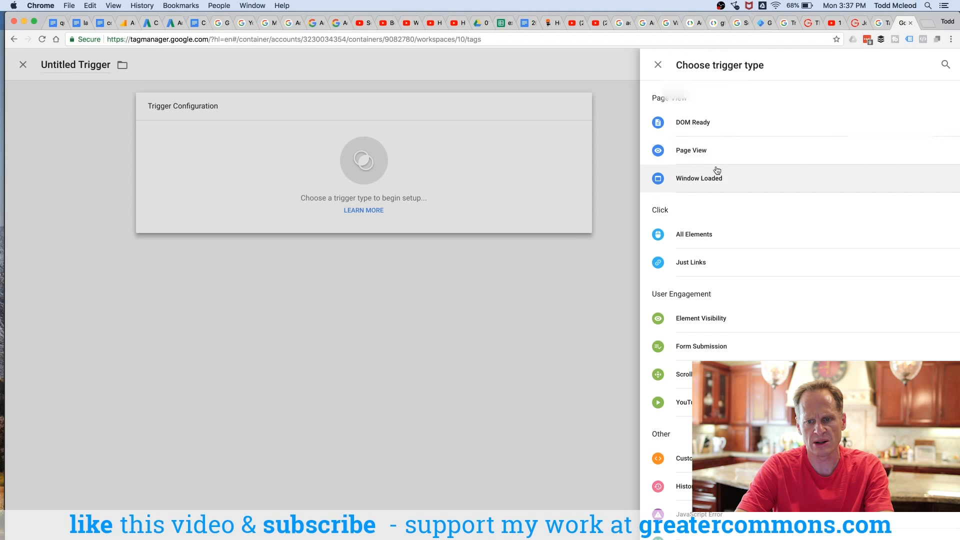
{"action": "left_click", "coordinate": [718, 152]}
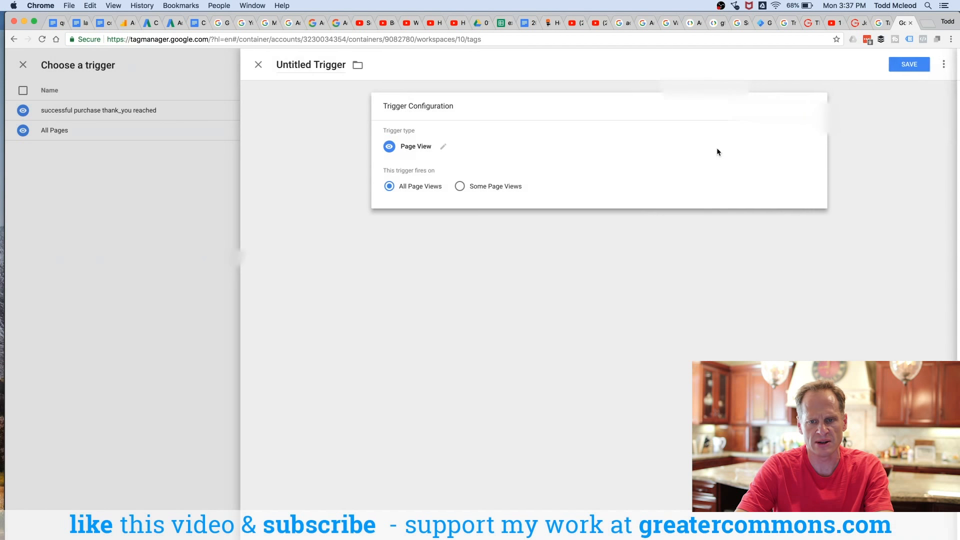
{"action": "left_click", "coordinate": [462, 187]}
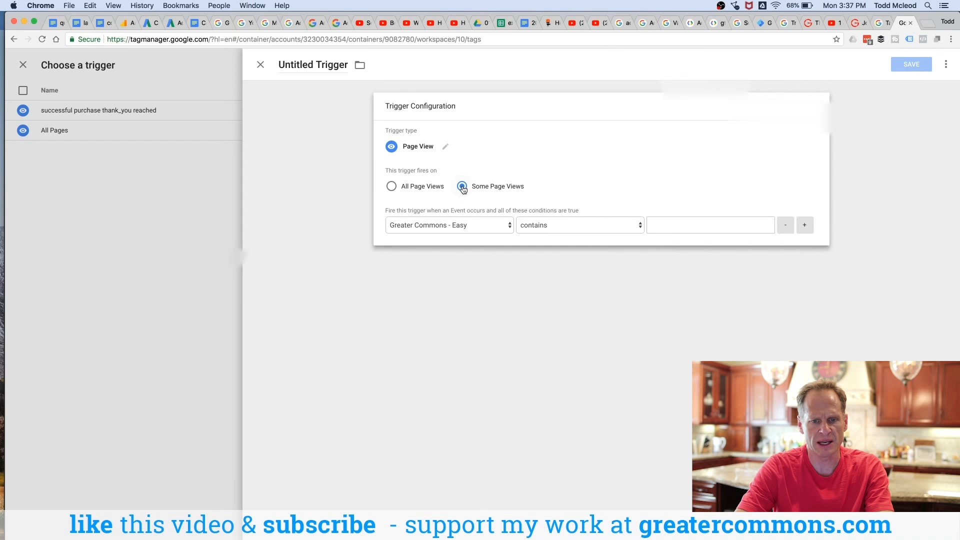
{"action": "left_click", "coordinate": [473, 226]}
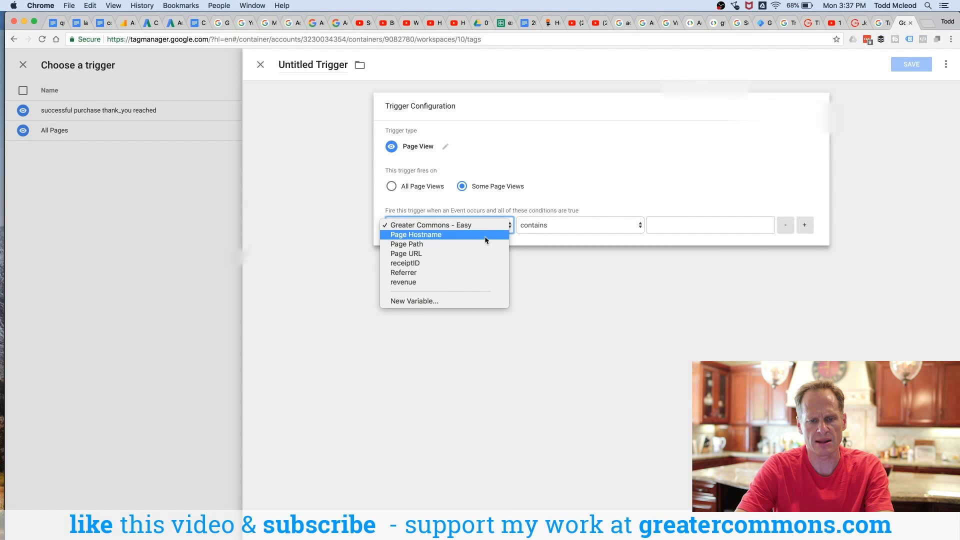
{"action": "left_click", "coordinate": [483, 254]}
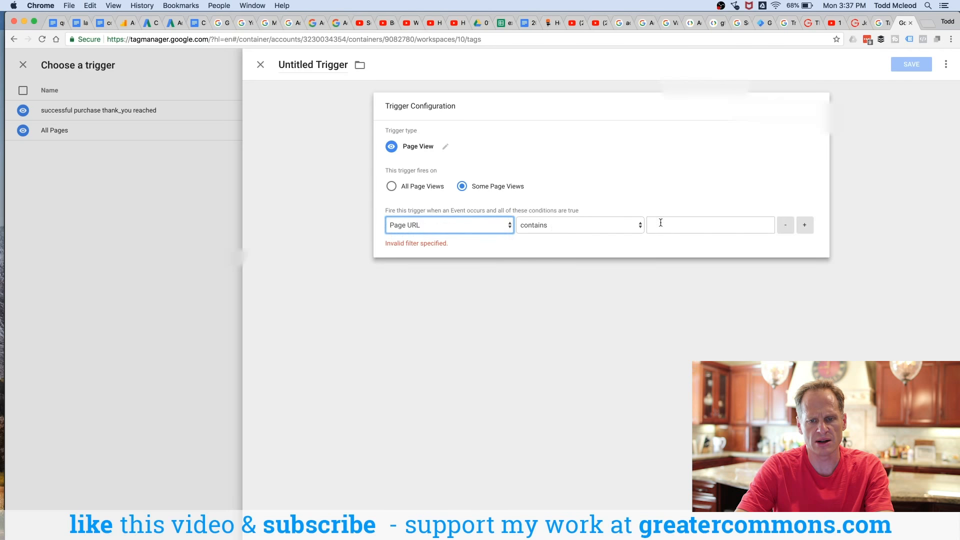
{"action": "left_click", "coordinate": [692, 224]}
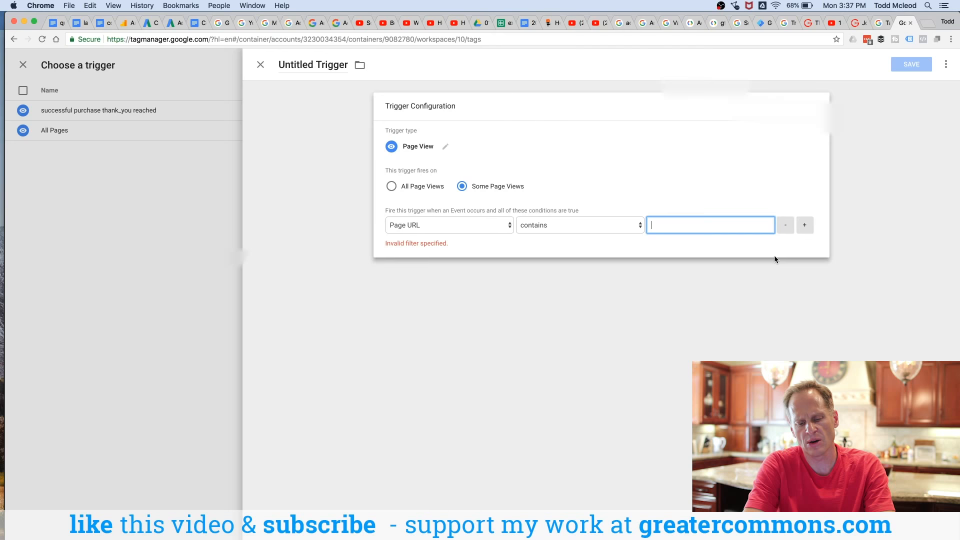
{"action": "type", "text": "greatercommons.com/"}
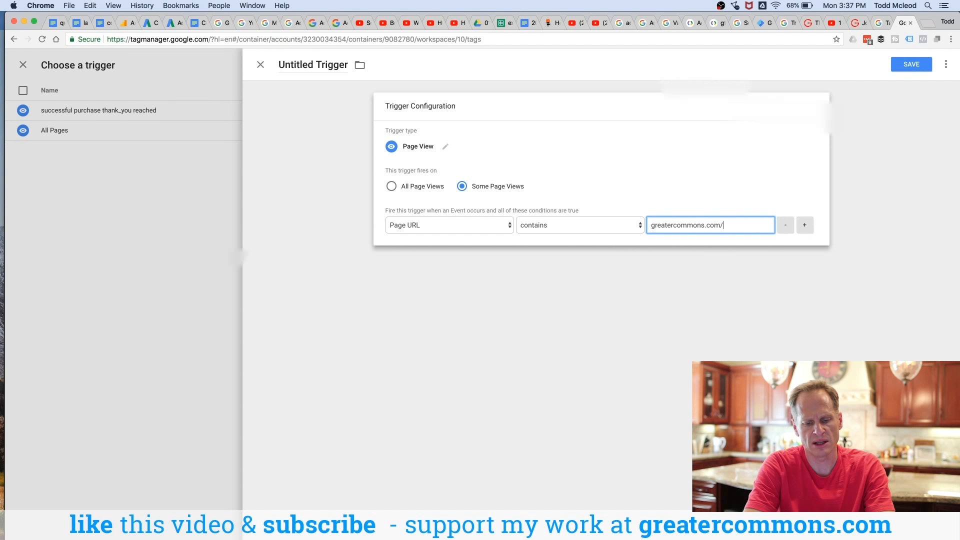
{"action": "type", "text": "successful"}
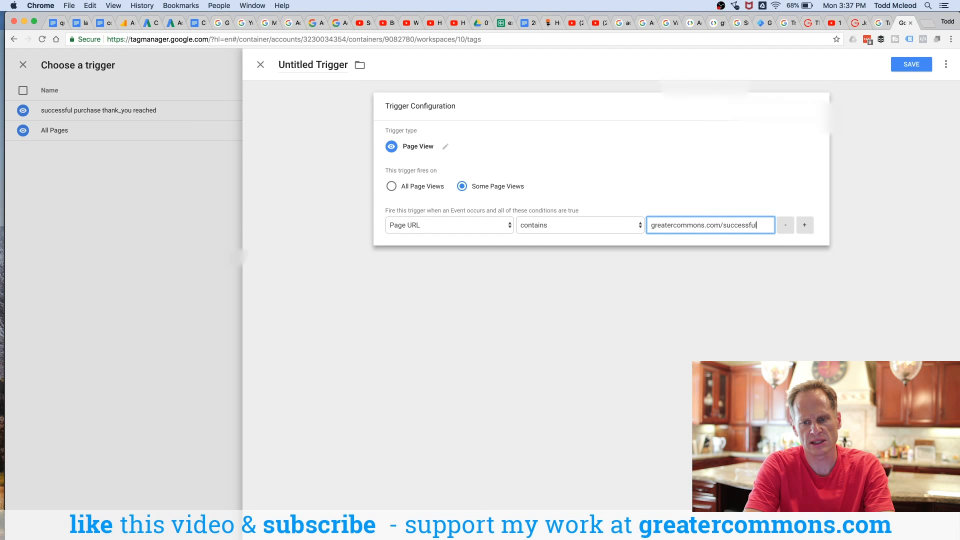
{"action": "key", "text": "BackSpace"}
{"action": "key", "text": "BackSpace"}
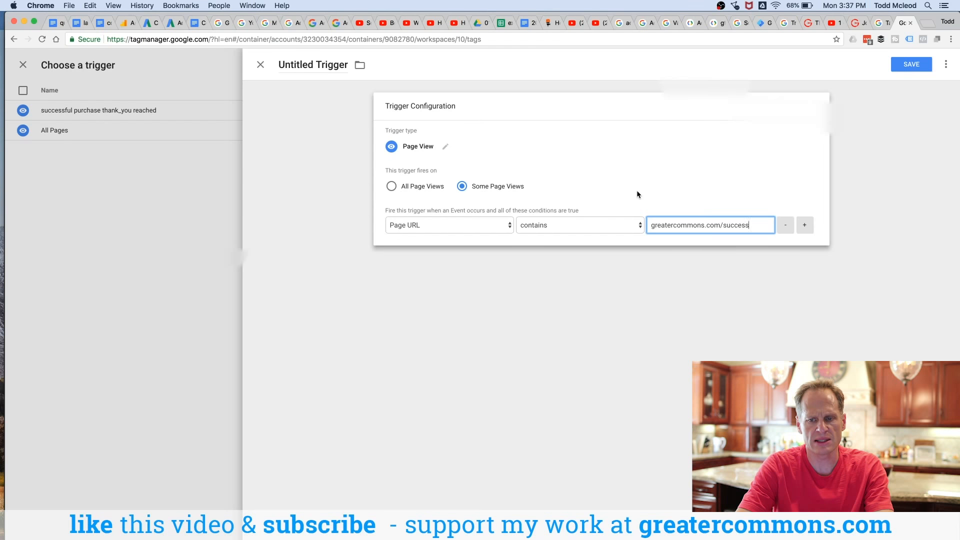
{"action": "left_click", "coordinate": [805, 226]}
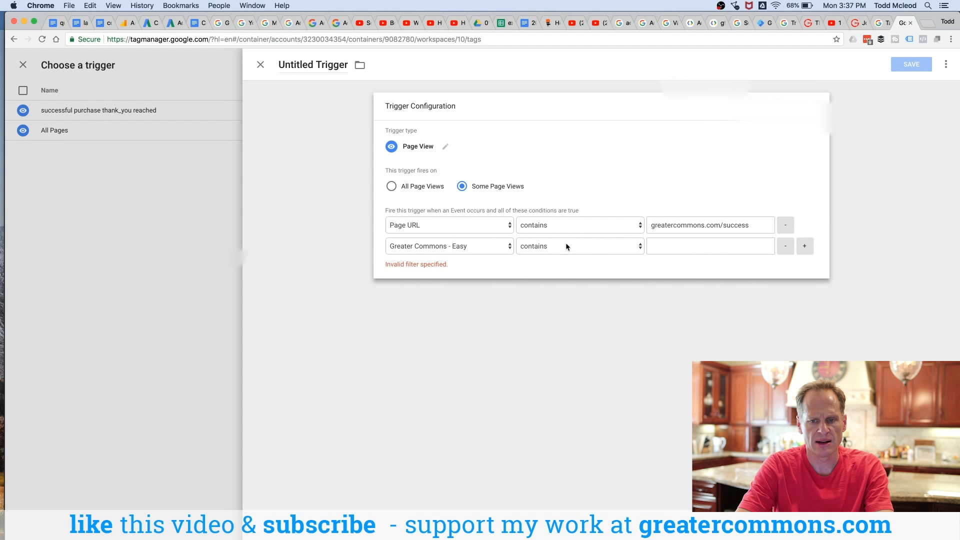
{"action": "left_click", "coordinate": [786, 248]}
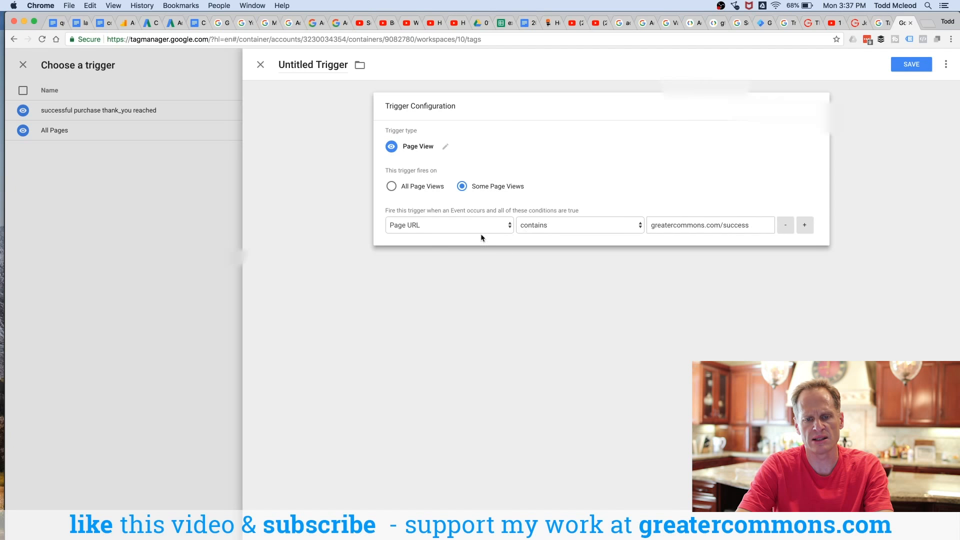
{"action": "left_click", "coordinate": [653, 228]}
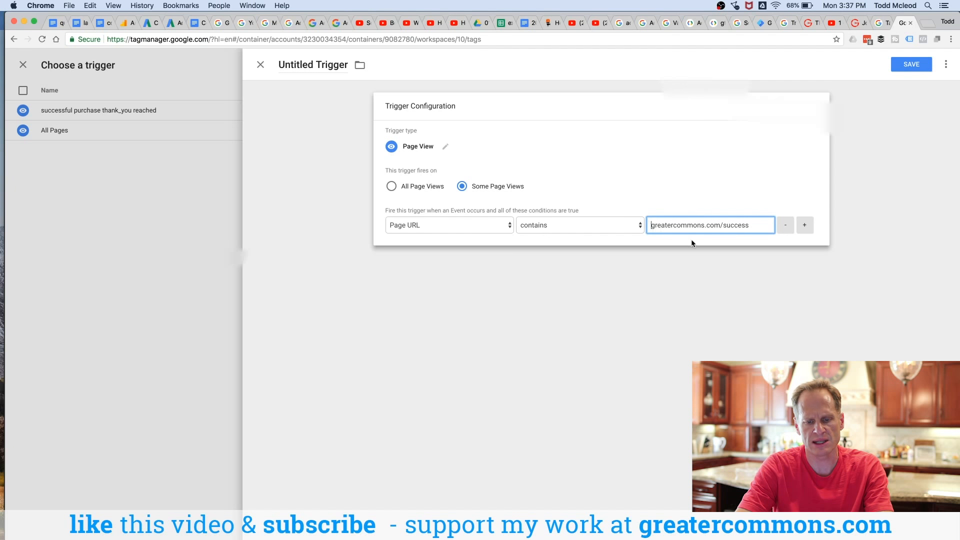
{"action": "type", "text": "www."}
{"action": "key", "text": "BackSpace"}
{"action": "key", "text": "BackSpace"}
{"action": "key", "text": "BackSpace"}
{"action": "key", "text": "BackSpace"}
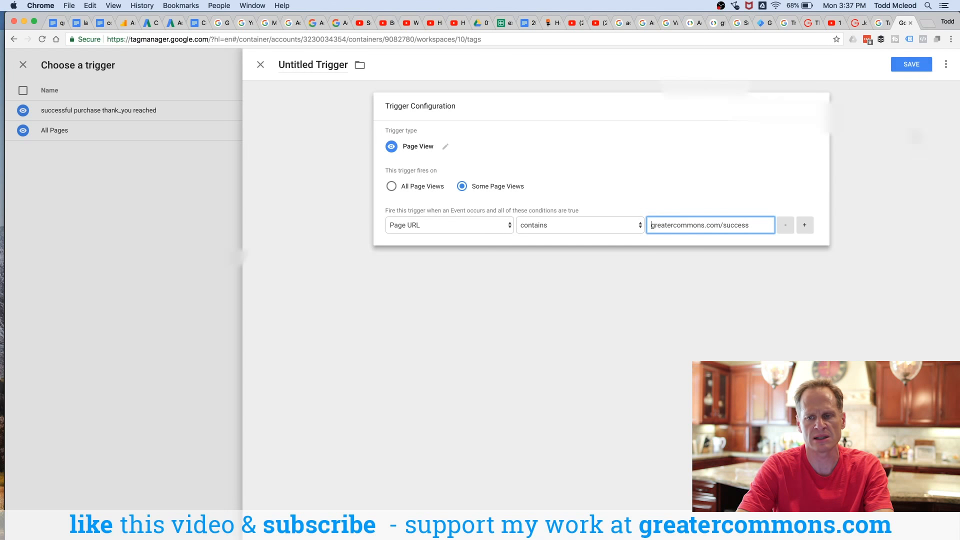
{"action": "left_click_drag", "start_coordinate": [754, 226], "coordinate": [649, 226]}
Step: Save the trigger with the name successful checkout reached checkout succes page view
{"action": "left_click", "coordinate": [911, 65]}
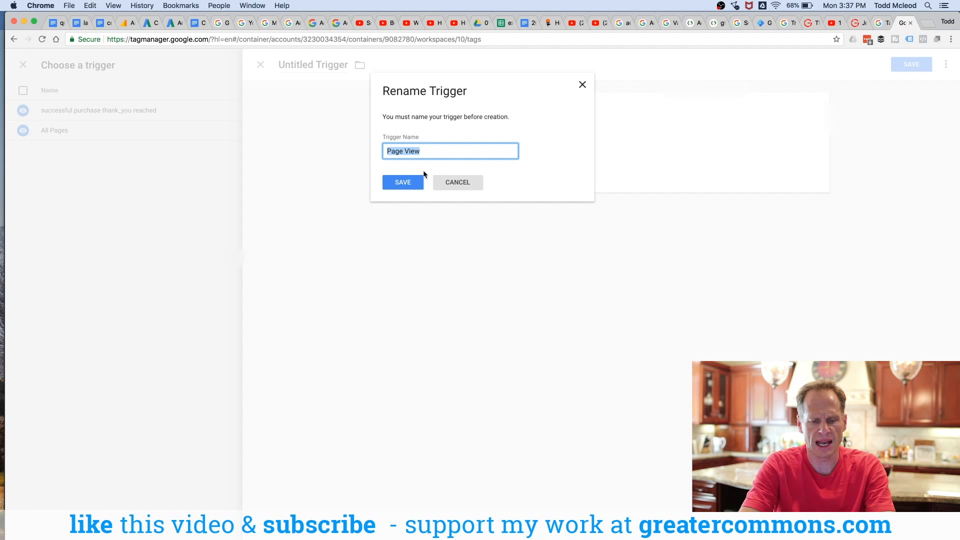
{"action": "type", "text": "succs"}
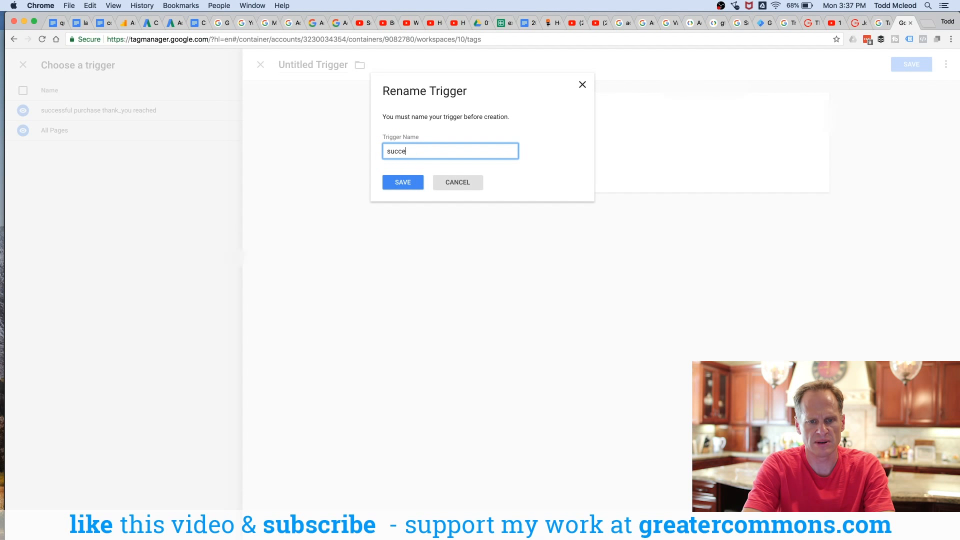
{"action": "type", "text": "ssful checkout reached landing page view"}
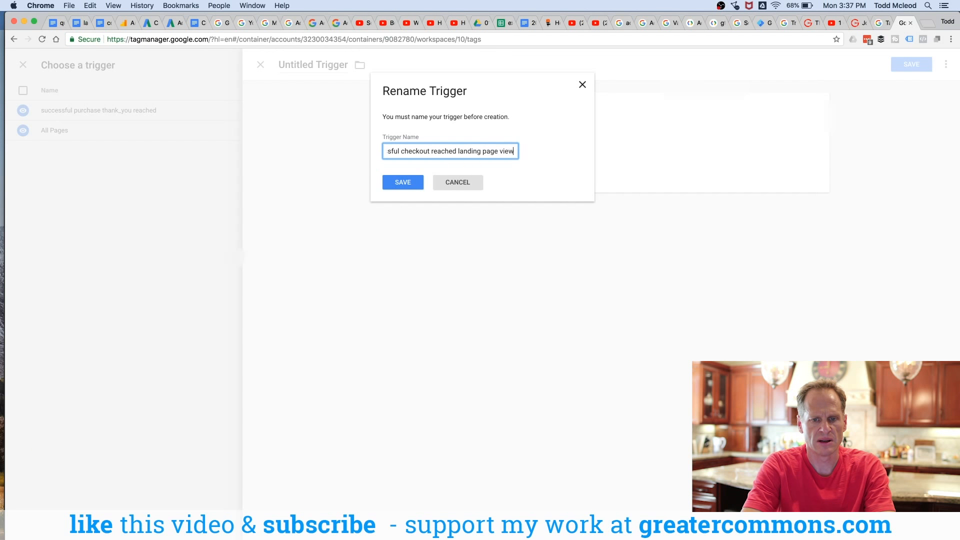
{"action": "double_click", "coordinate": [475, 151]}
{"action": "type", "text": "chechout succe"}
{"action": "type", "text": "s"}
{"action": "type", "text": "s"}
{"action": "left_click", "coordinate": [409, 184]}
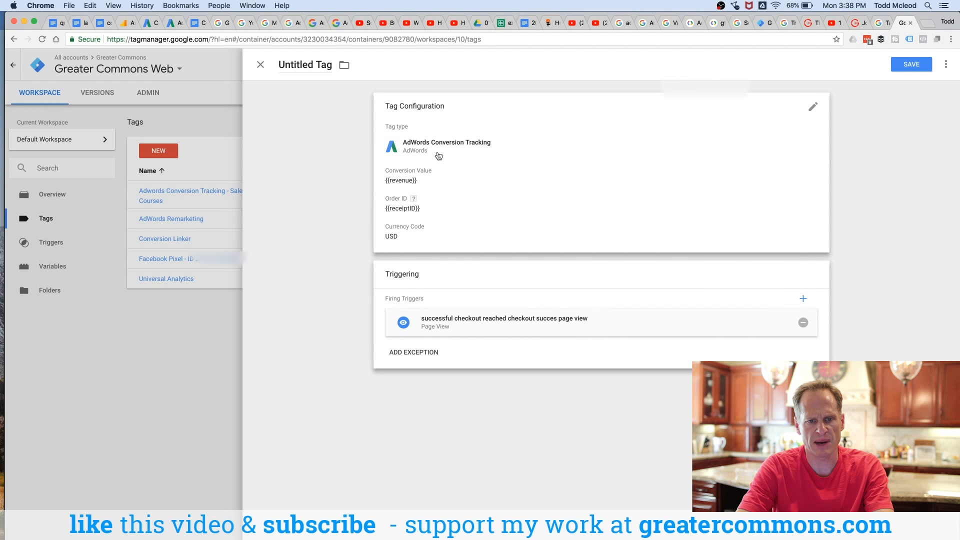
Step: Close the new tag and discard its unsaved changes
{"action": "left_click", "coordinate": [261, 65]}
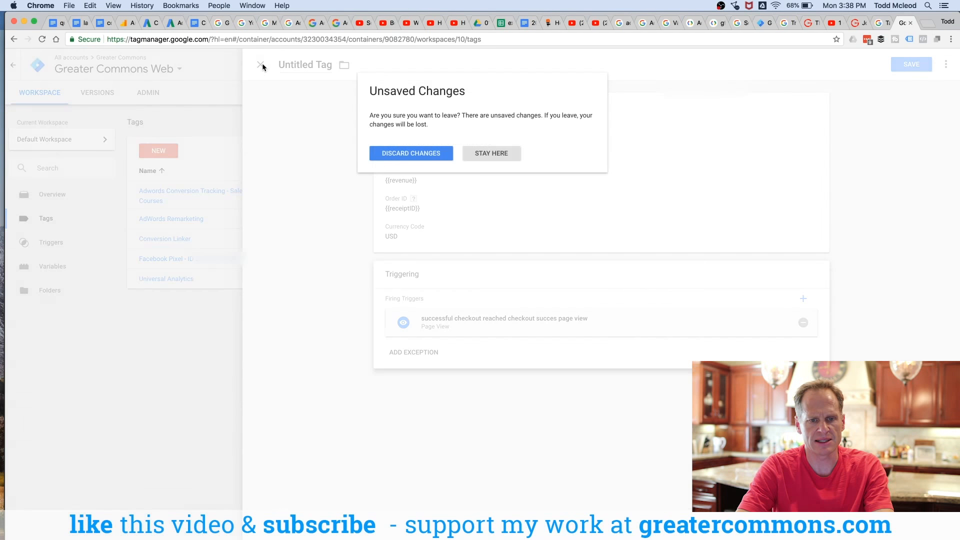
{"action": "left_click", "coordinate": [402, 152]}
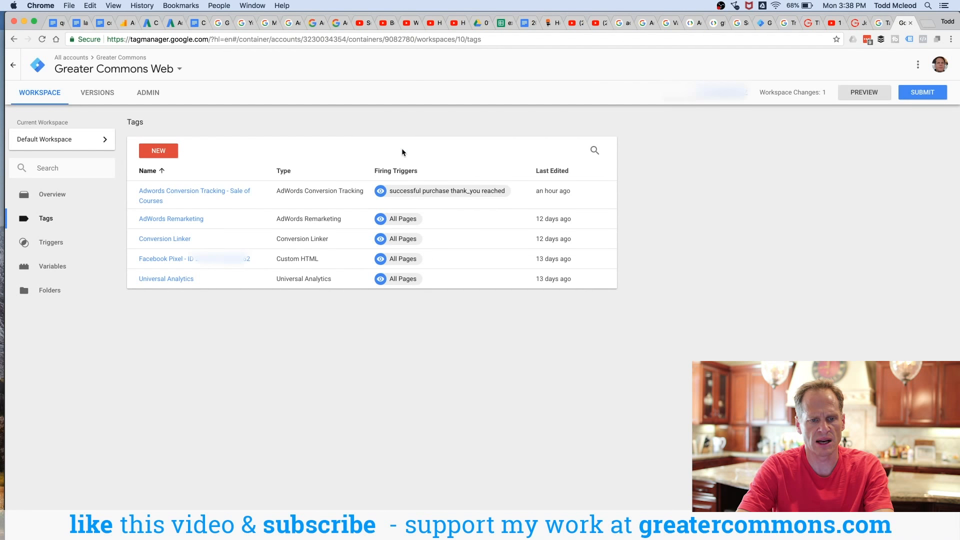
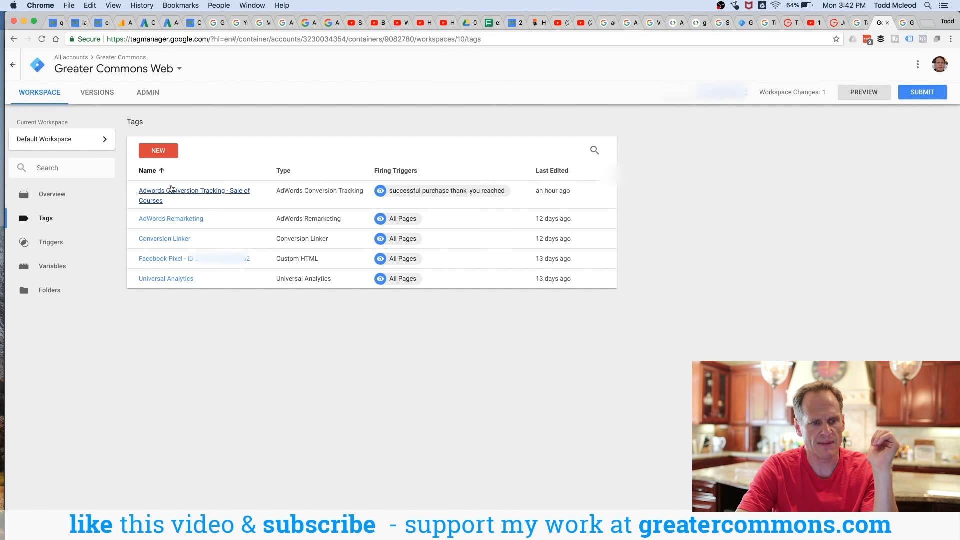
Step: Open the container's Admin page, then load greatercommons.com in the browser
{"action": "left_click", "coordinate": [148, 96]}
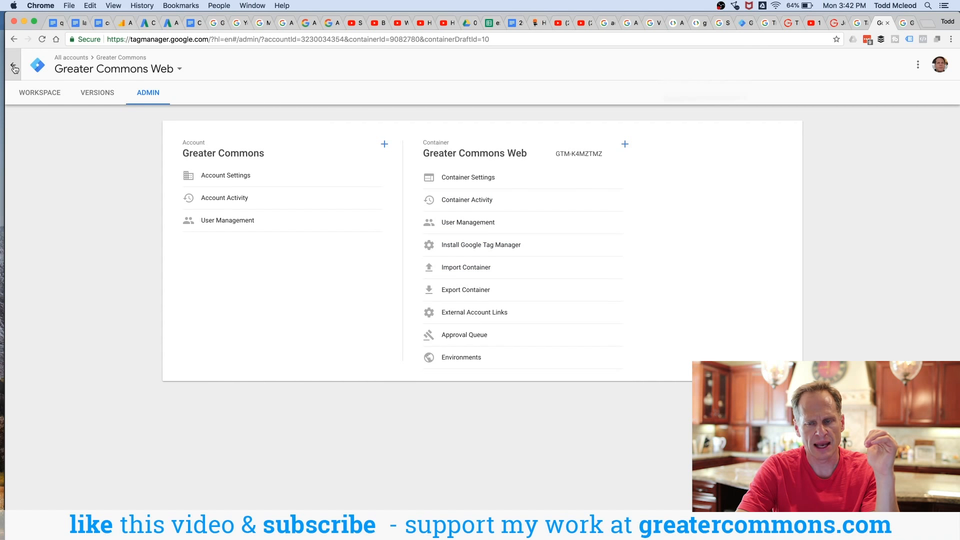
{"action": "left_click", "coordinate": [910, 40]}
{"action": "left_click", "coordinate": [655, 44]}
{"action": "type", "text": "greatercommons.com"}
{"action": "key", "text": "Return"}
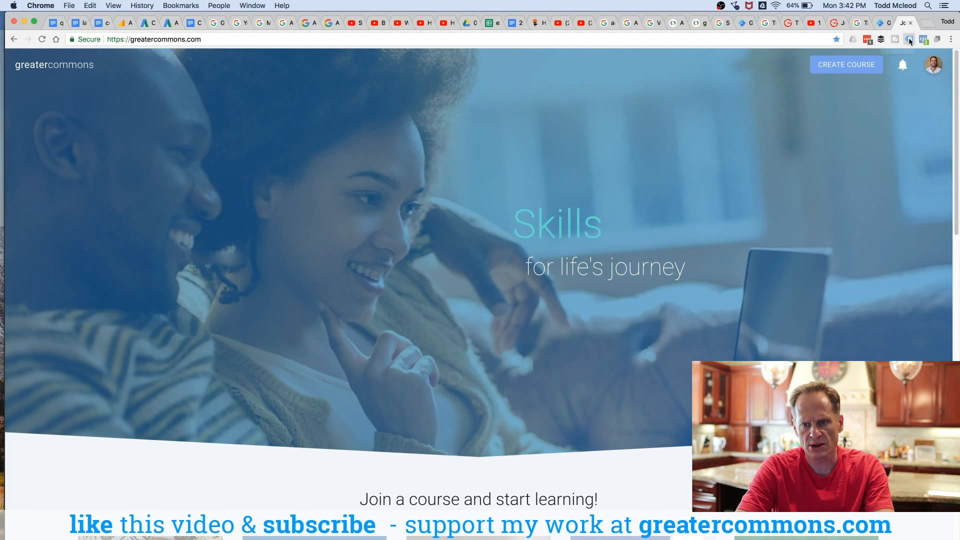
Step: Enable Tag Assistant on greatercommons.com and reload the page so it analyzes the tags
{"action": "left_click", "coordinate": [909, 40]}
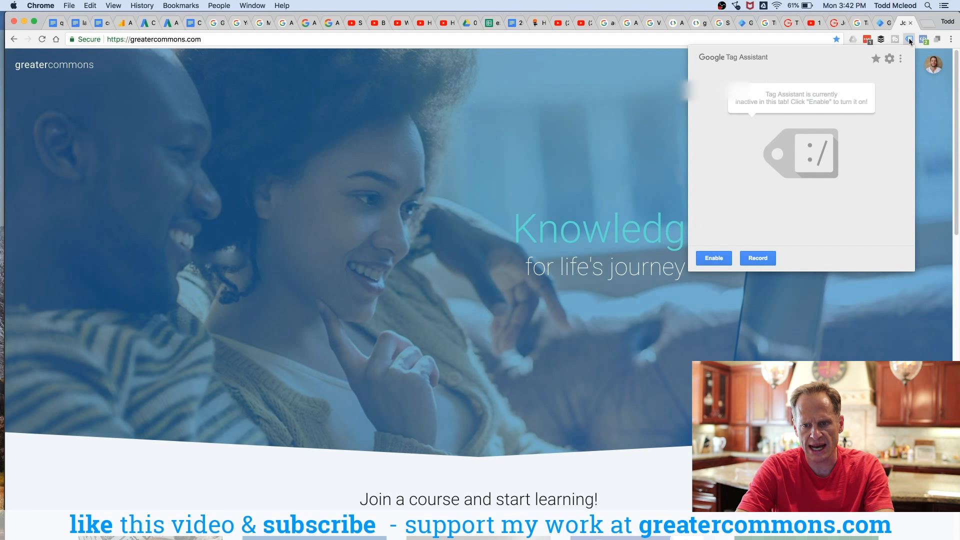
{"action": "left_click", "coordinate": [728, 255]}
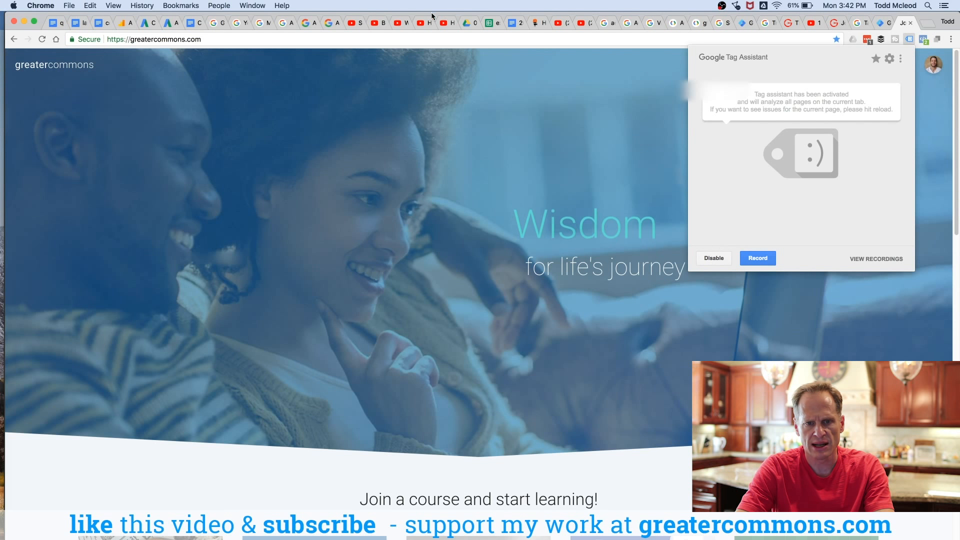
{"action": "left_click", "coordinate": [432, 36]}
{"action": "key", "text": "Return"}
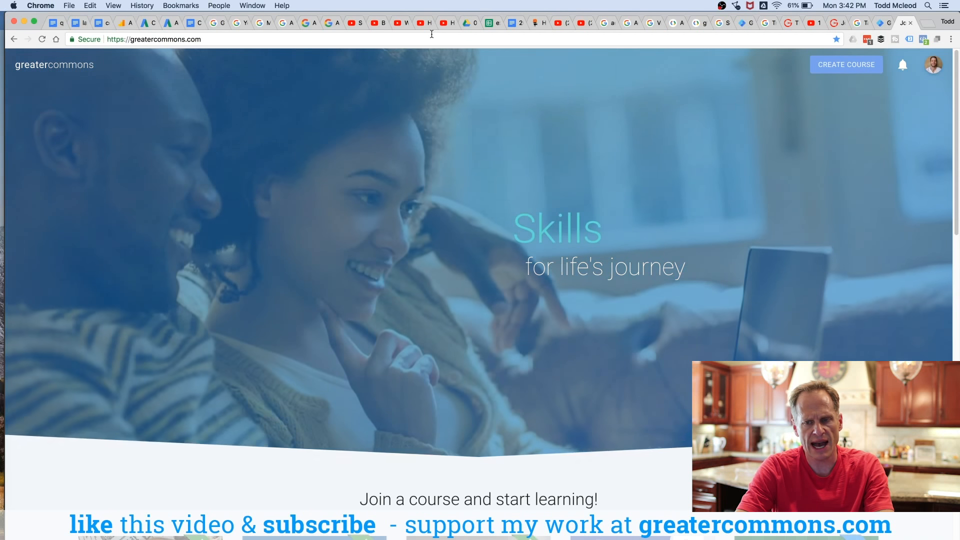
{"action": "left_click", "coordinate": [911, 39]}
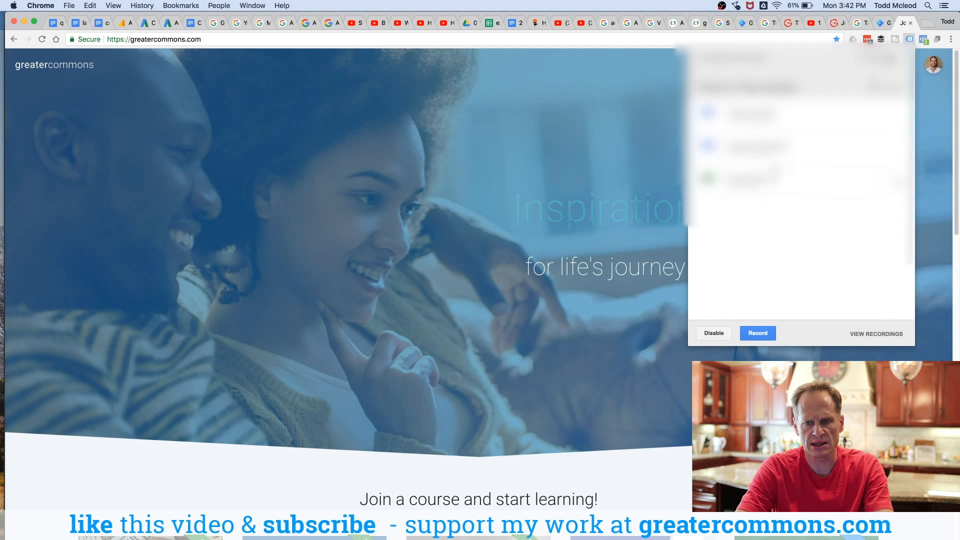
Step: Return to the Tag Manager workspace and open the Variables list
{"action": "left_click", "coordinate": [884, 23]}
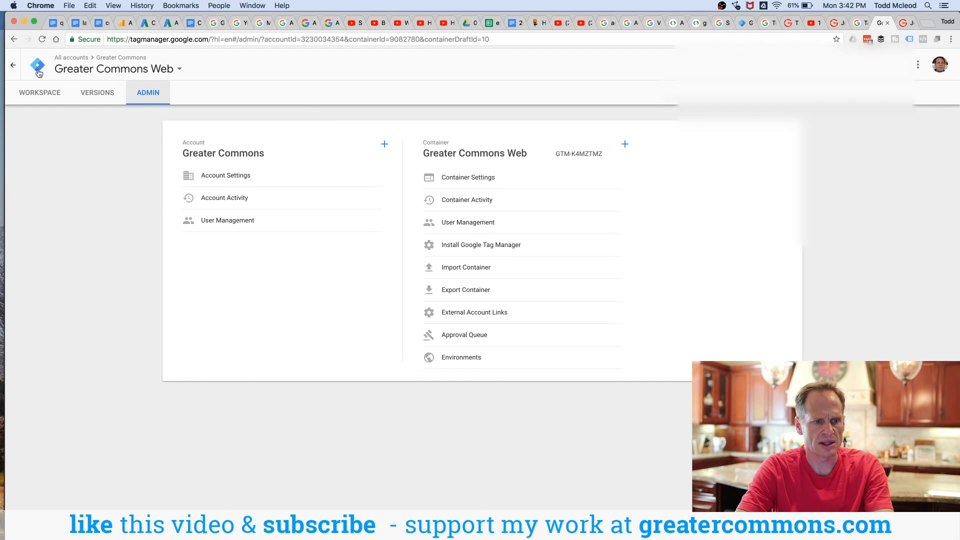
{"action": "left_click", "coordinate": [40, 92]}
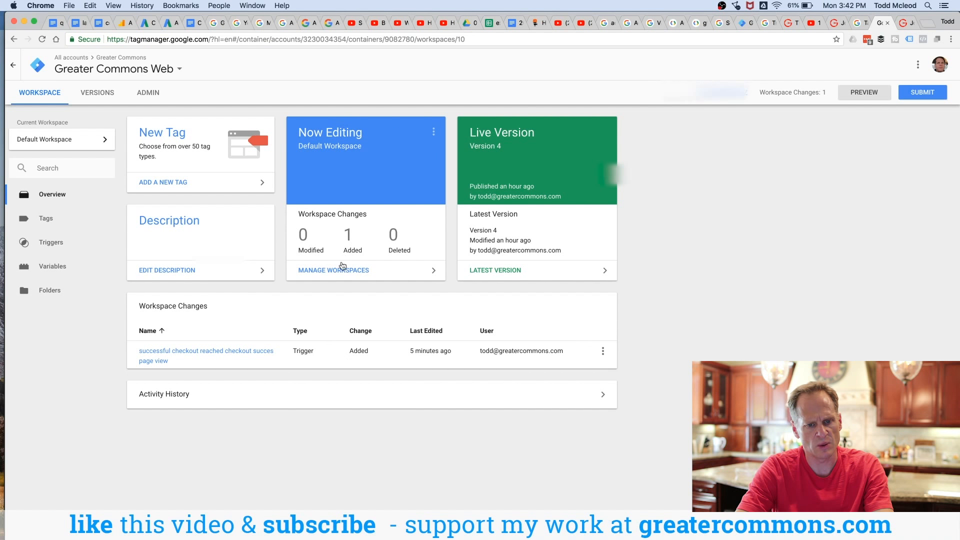
{"action": "left_click", "coordinate": [51, 265]}
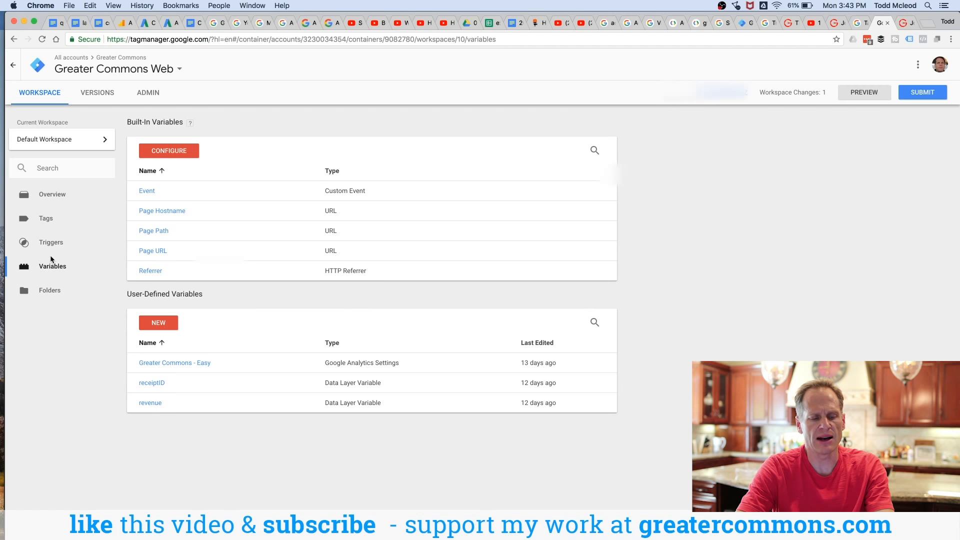
Step: Search the web for tag manager data layer and open the Google Tag Manager Developer Guide
{"action": "left_click", "coordinate": [924, 22]}
{"action": "type", "text": "tag manager data layer"}
{"action": "key", "text": "Return"}
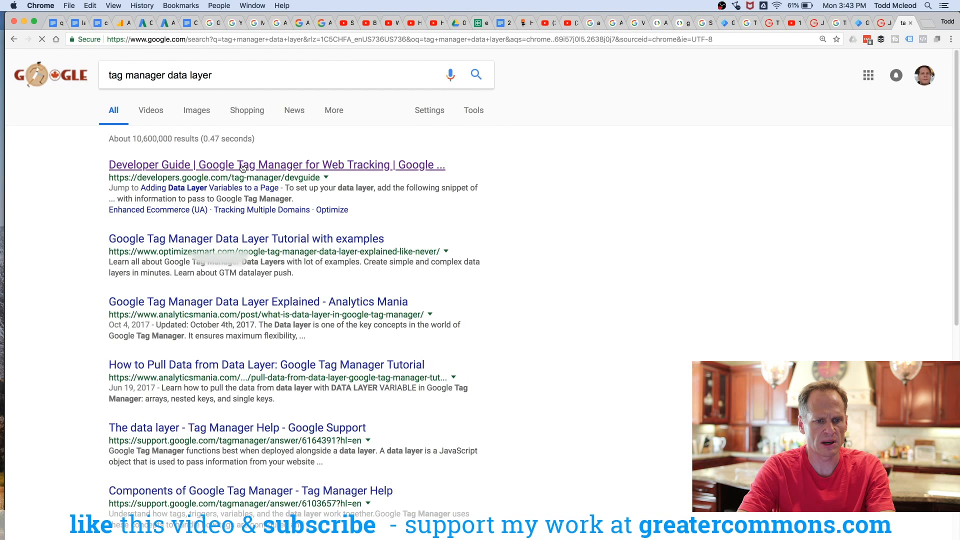
{"action": "left_click", "coordinate": [243, 165]}
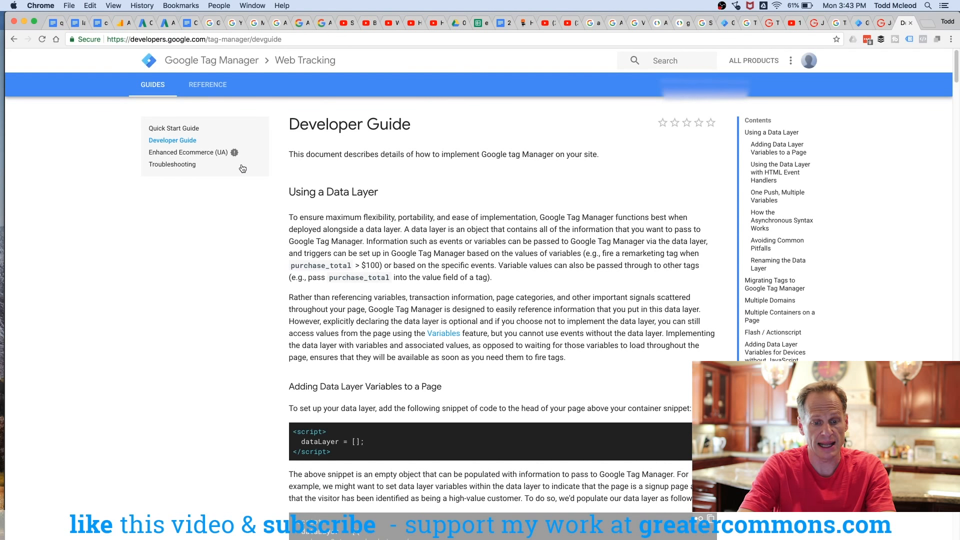
Step: Study the Developer Guide's data layer setup snippets, including their variable names and values
{"action": "scroll", "coordinate": [341, 235], "scroll_direction": "down", "scroll_amount": 4}
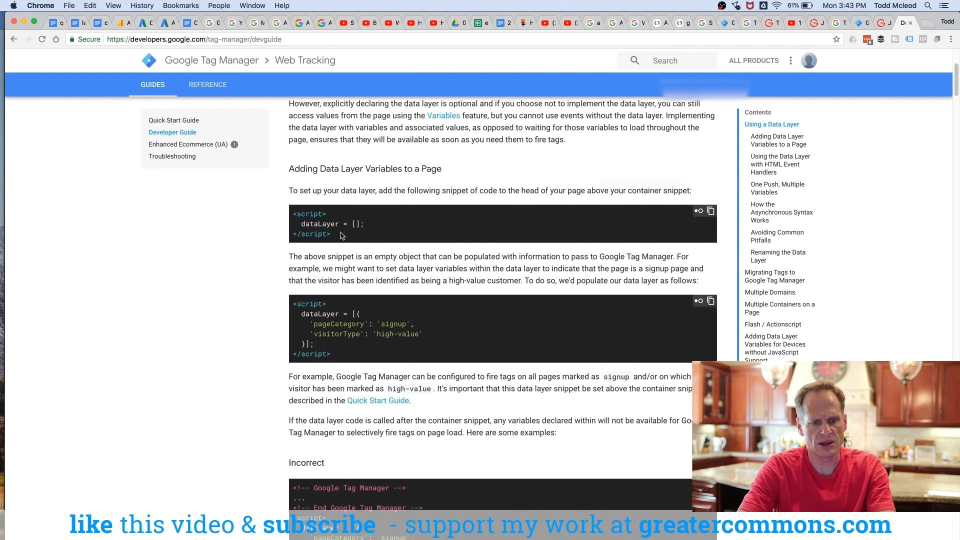
{"action": "left_click_drag", "start_coordinate": [341, 235], "coordinate": [294, 213]}
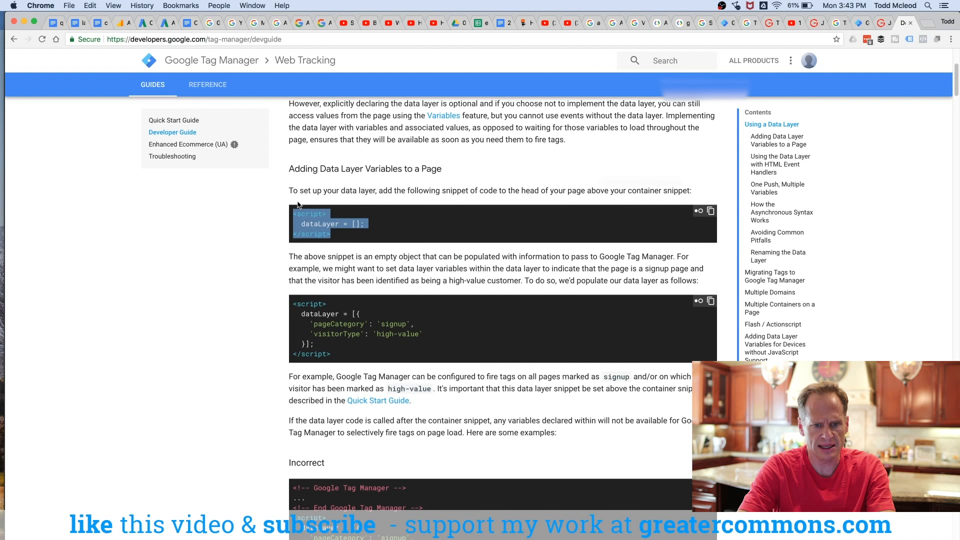
{"action": "left_click_drag", "start_coordinate": [401, 191], "coordinate": [492, 186]}
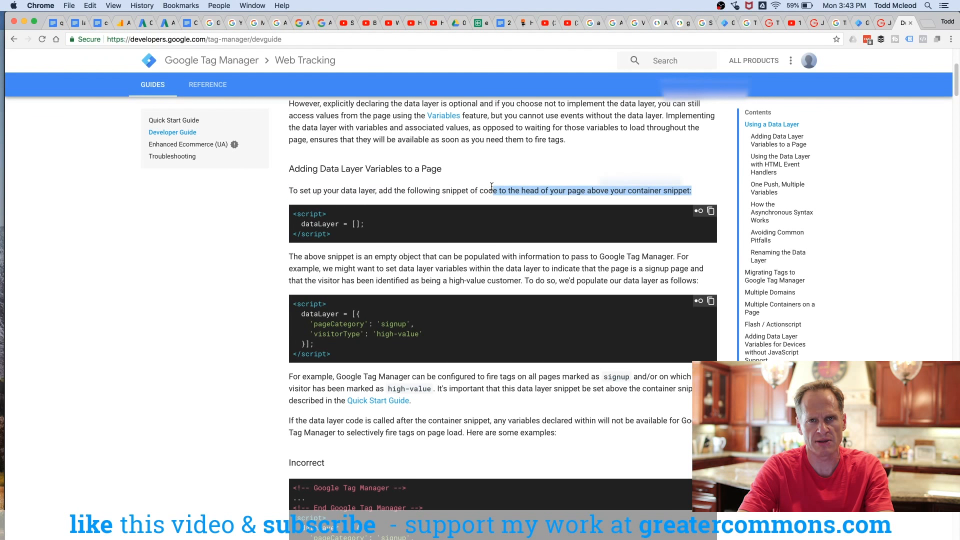
{"action": "left_click", "coordinate": [858, 22]}
{"action": "left_click", "coordinate": [137, 91]}
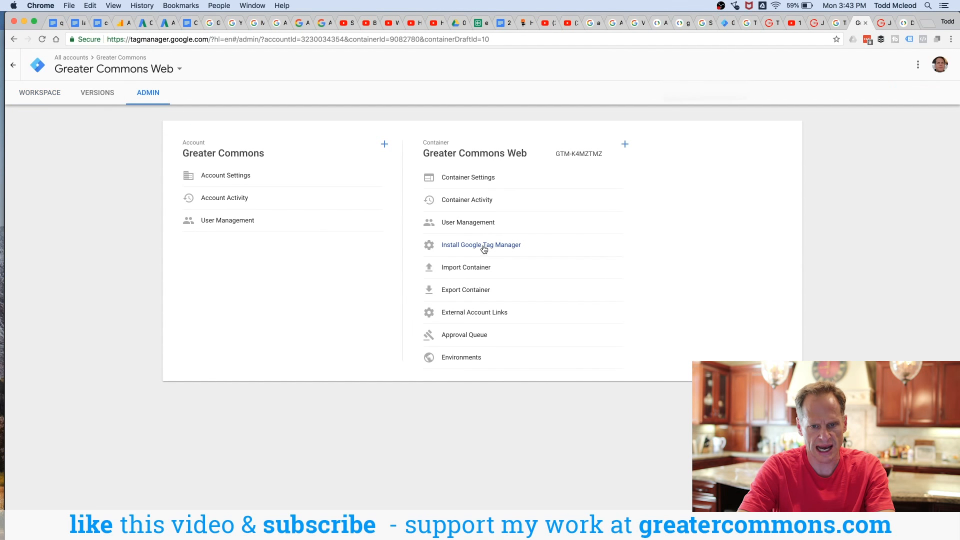
{"action": "left_click", "coordinate": [903, 23]}
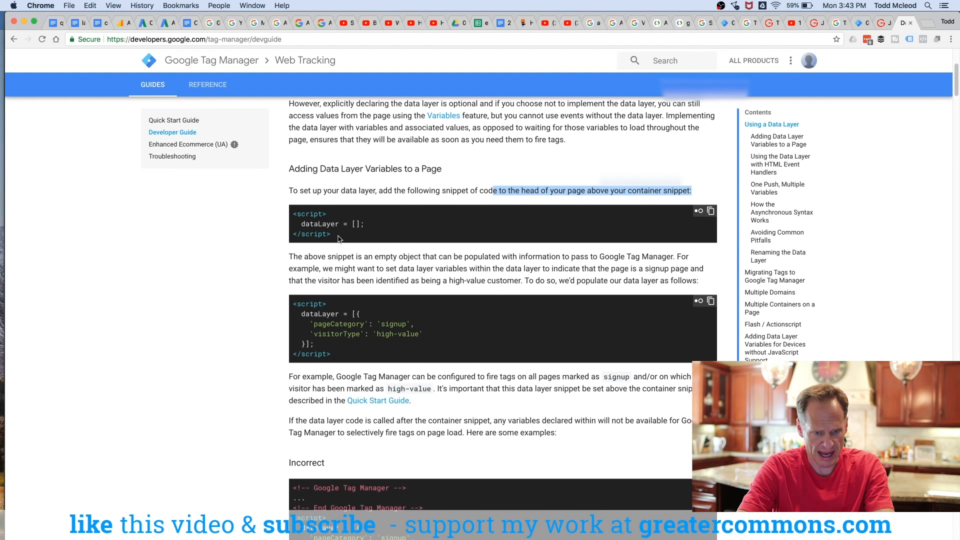
{"action": "left_click_drag", "start_coordinate": [338, 239], "coordinate": [294, 214]}
{"action": "left_click", "coordinate": [294, 214]}
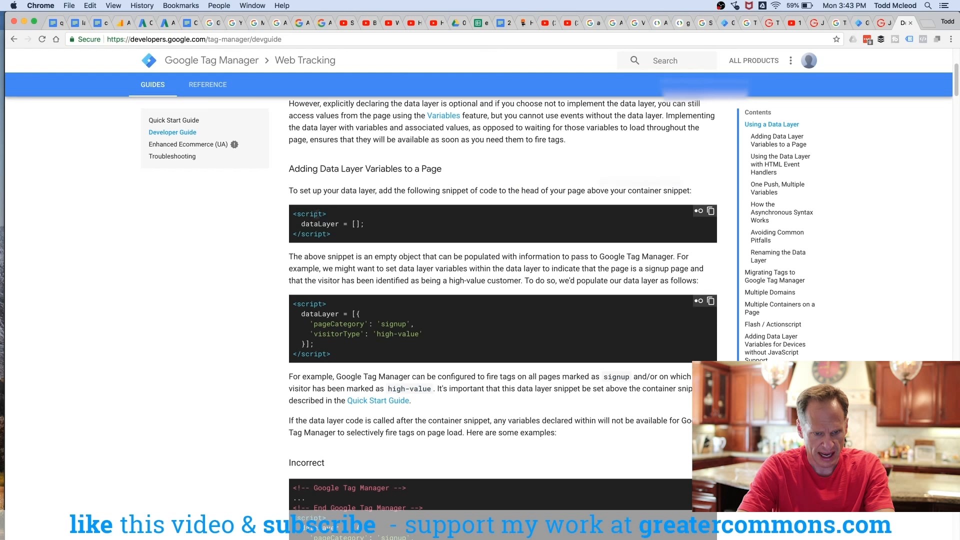
{"action": "left_click_drag", "start_coordinate": [299, 256], "coordinate": [453, 261]}
{"action": "left_click", "coordinate": [453, 261]}
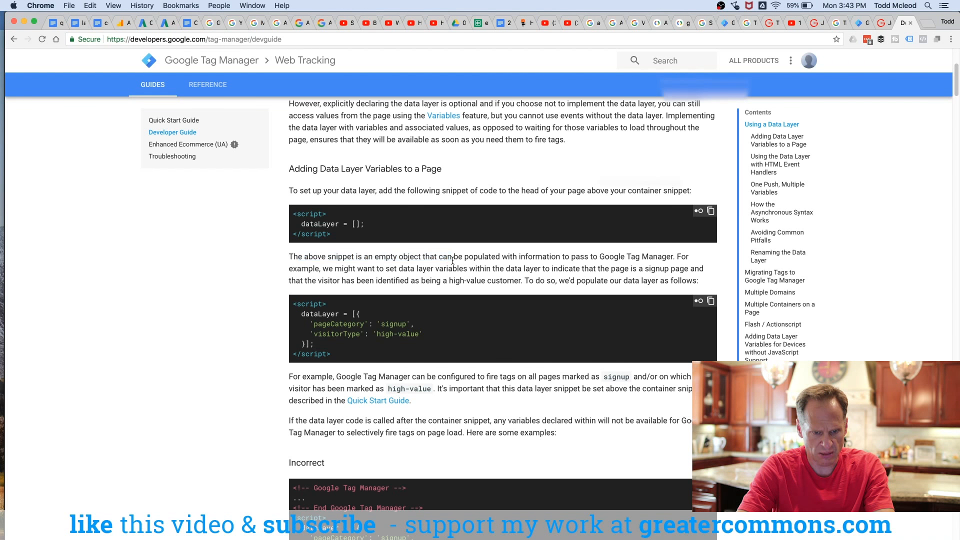
{"action": "mouse_move", "coordinate": [297, 303]}
{"action": "left_mouse_down"}
{"action": "mouse_move", "coordinate": [331, 318]}
{"action": "mouse_move", "coordinate": [352, 349]}
{"action": "mouse_move", "coordinate": [288, 317]}
{"action": "mouse_move", "coordinate": [298, 305]}
{"action": "left_mouse_up"}
{"action": "left_click", "coordinate": [352, 350]}
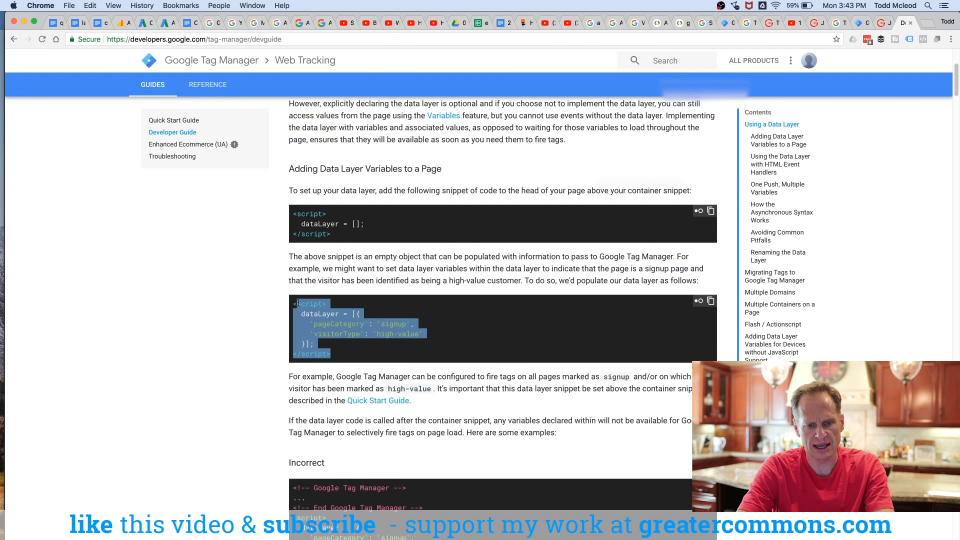
{"action": "double_click", "coordinate": [337, 323]}
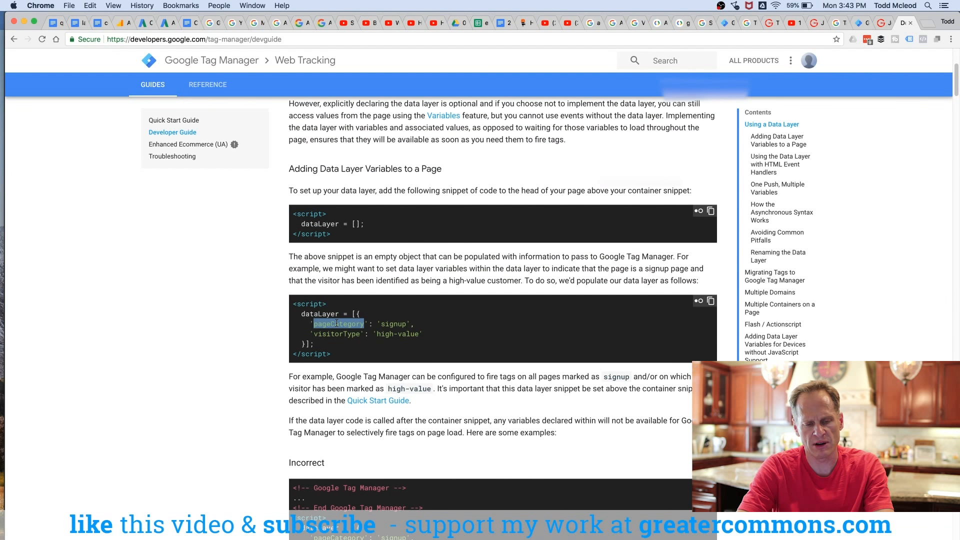
{"action": "double_click", "coordinate": [337, 333]}
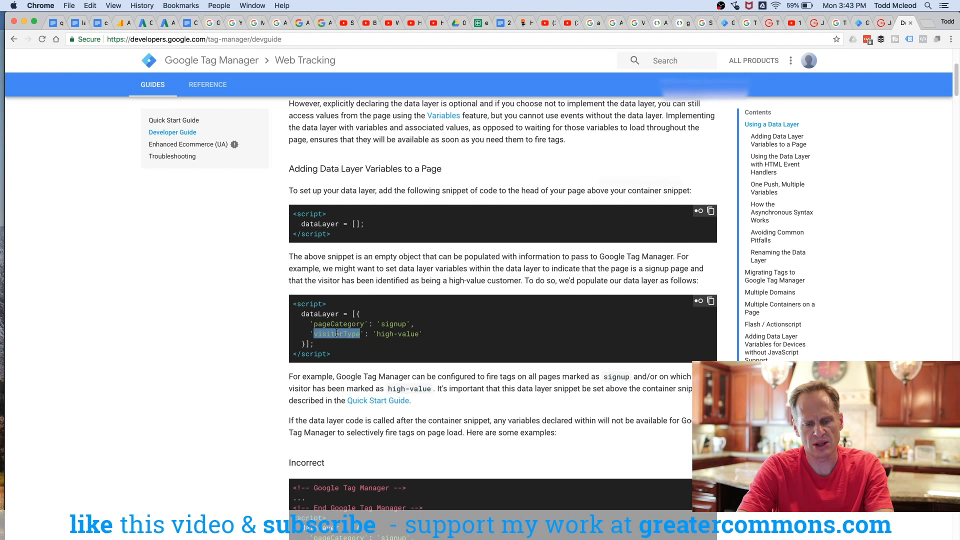
{"action": "left_click_drag", "start_coordinate": [377, 324], "coordinate": [415, 322]}
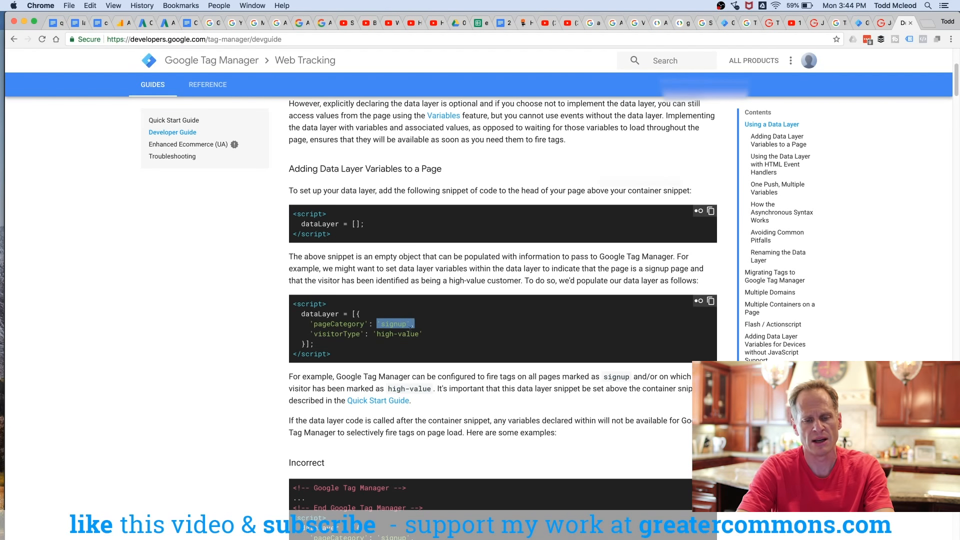
{"action": "double_click", "coordinate": [403, 324]}
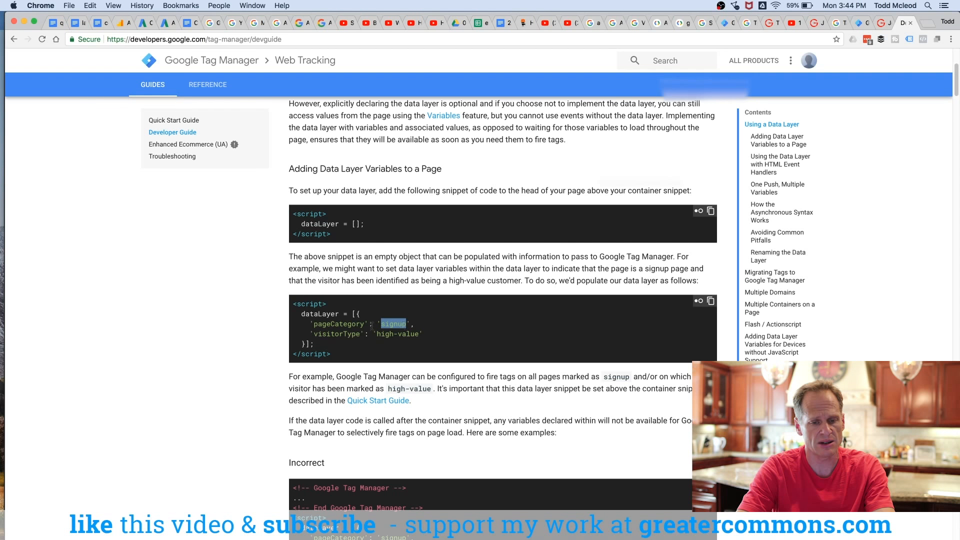
{"action": "left_click_drag", "start_coordinate": [424, 334], "coordinate": [378, 333]}
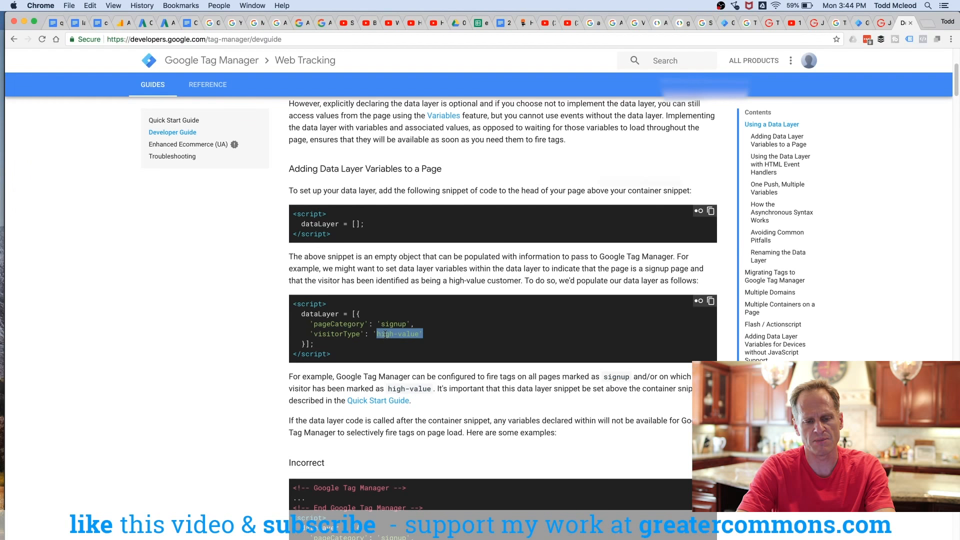
{"action": "double_click", "coordinate": [385, 334]}
{"action": "double_click", "coordinate": [341, 333]}
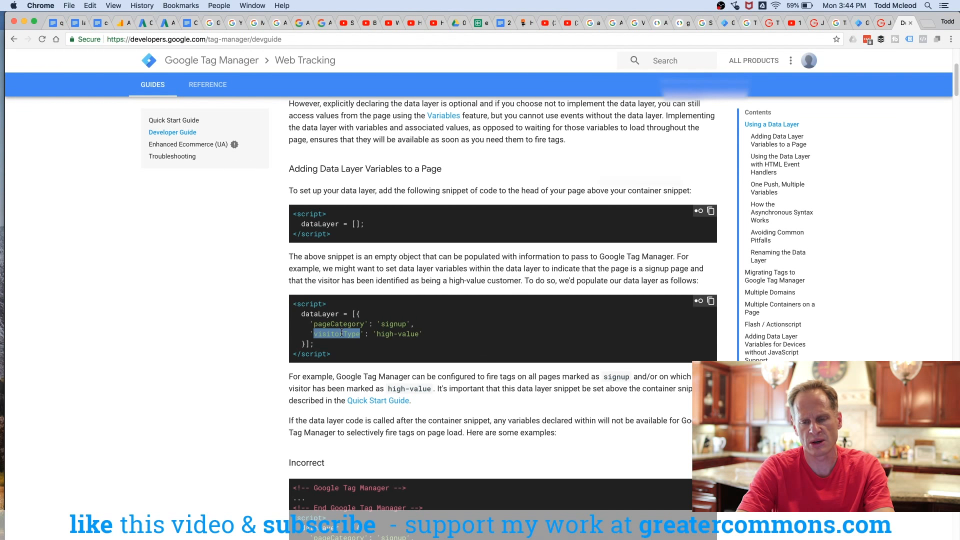
{"action": "left_click_drag", "start_coordinate": [339, 352], "coordinate": [296, 306]}
{"action": "left_click", "coordinate": [323, 321]}
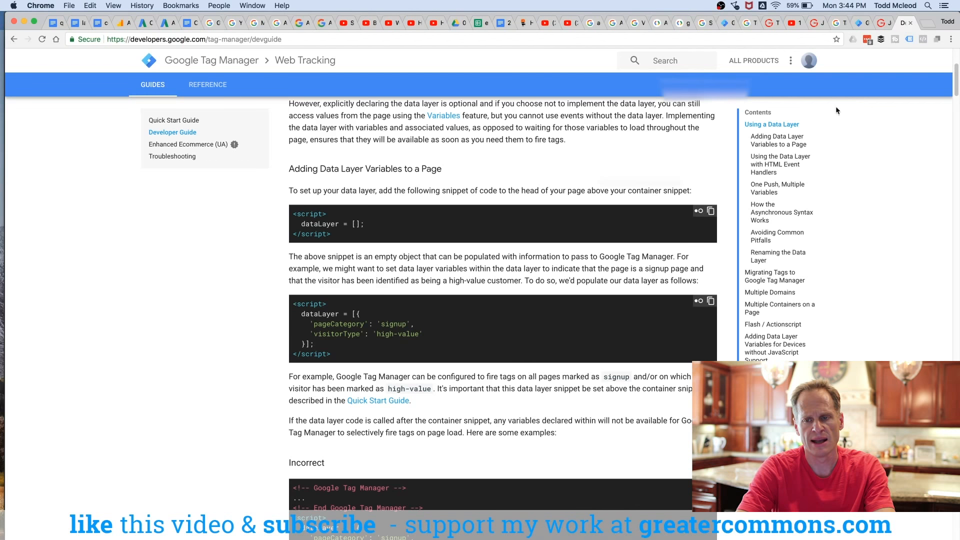
Step: Go back to the Tag Manager workspace and open the user-defined Variables list
{"action": "left_click", "coordinate": [859, 22]}
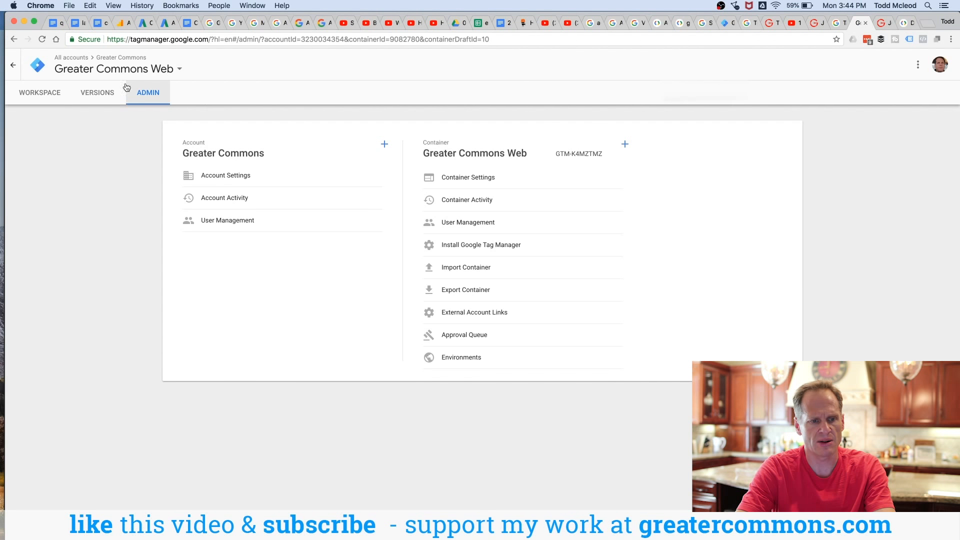
{"action": "left_click", "coordinate": [28, 93]}
{"action": "left_click", "coordinate": [53, 266]}
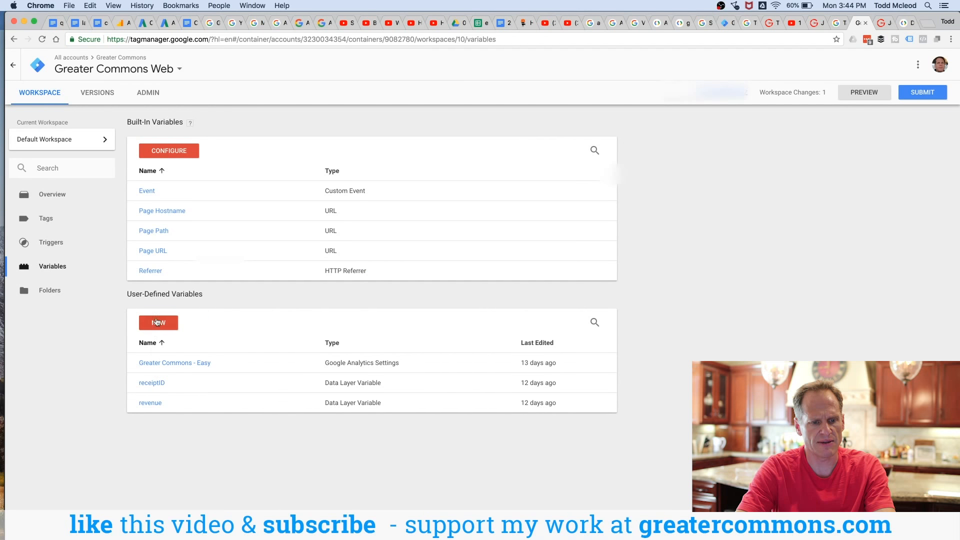
{"action": "left_click_drag", "start_coordinate": [214, 294], "coordinate": [174, 328]}
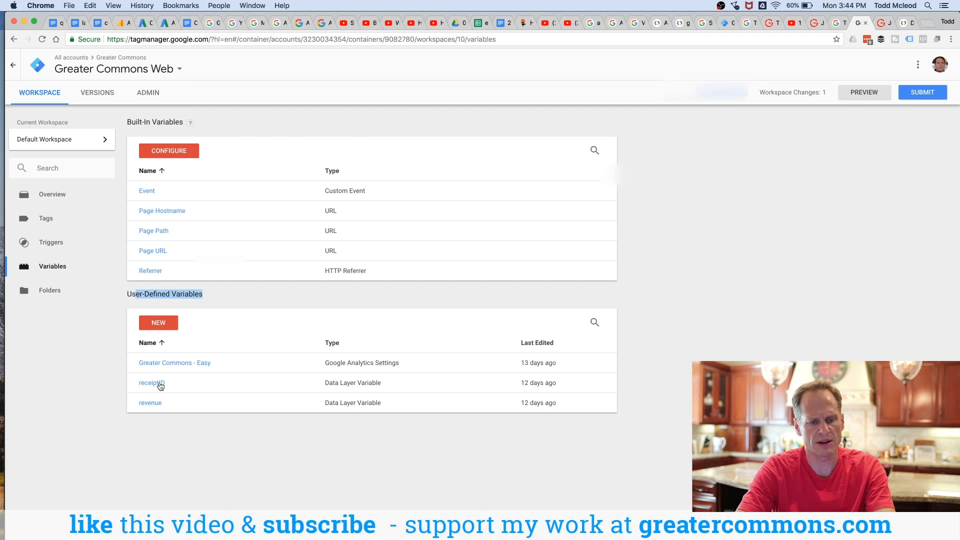
Step: Start a new Data Layer Variable and insert the {{revenue}} variable as its data layer variable name
{"action": "left_click", "coordinate": [163, 322]}
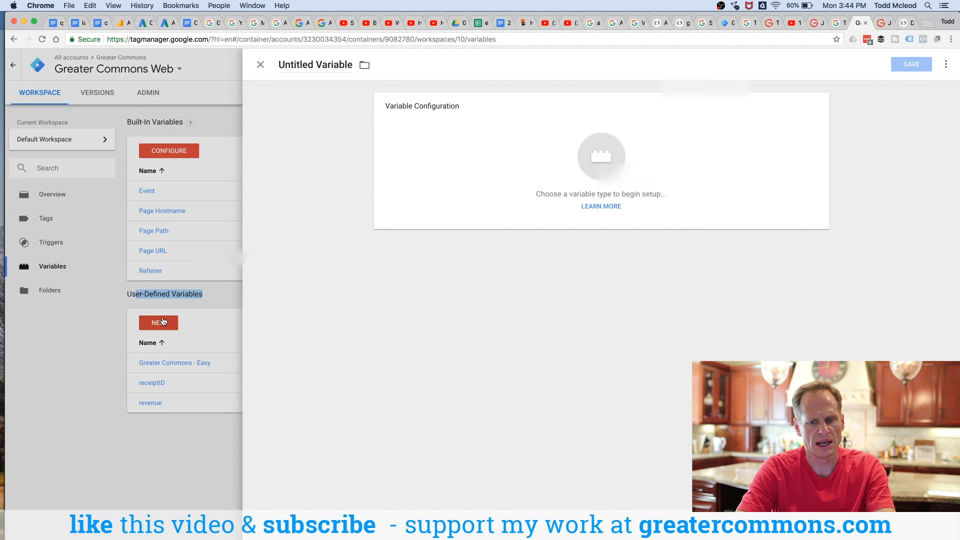
{"action": "left_click", "coordinate": [611, 156]}
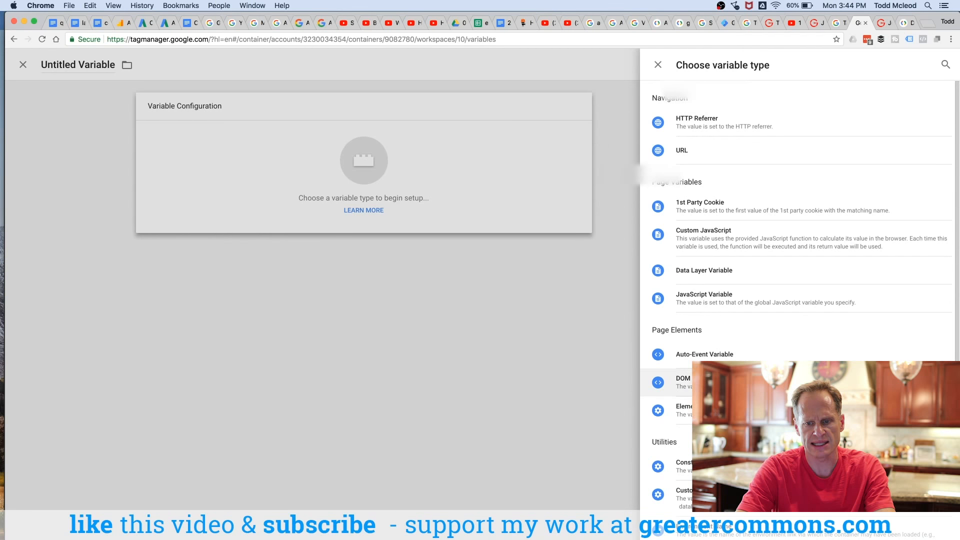
{"action": "left_click", "coordinate": [770, 276]}
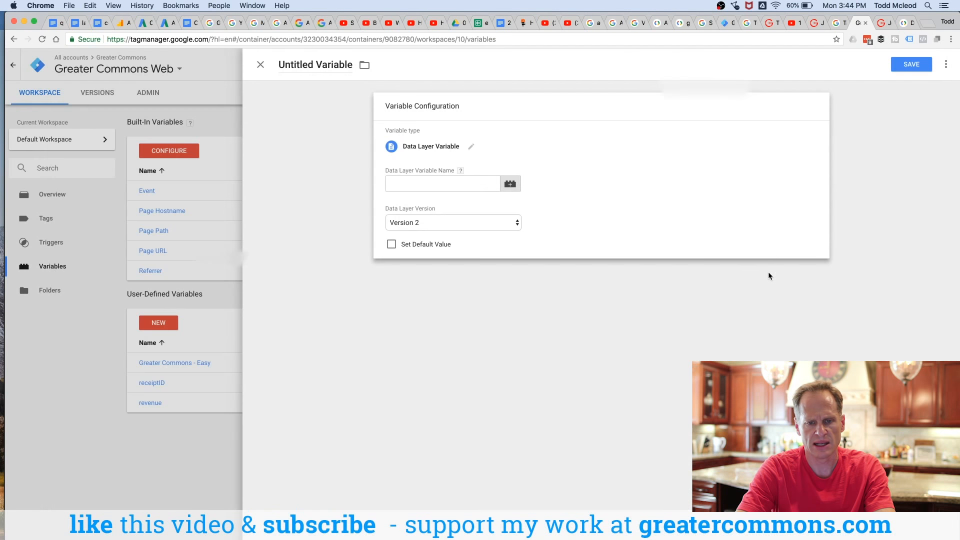
{"action": "left_click", "coordinate": [510, 184]}
{"action": "left_click", "coordinate": [261, 64]}
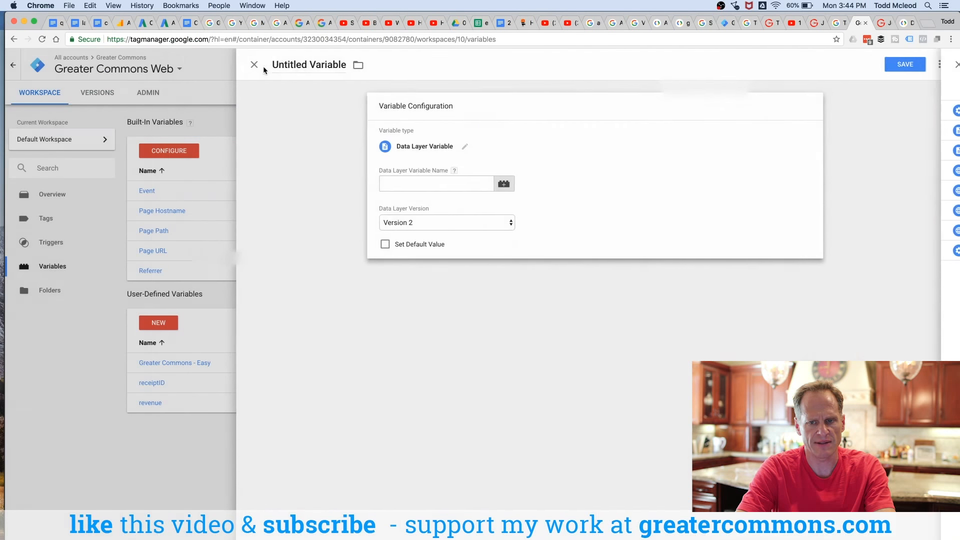
{"action": "left_click", "coordinate": [508, 185]}
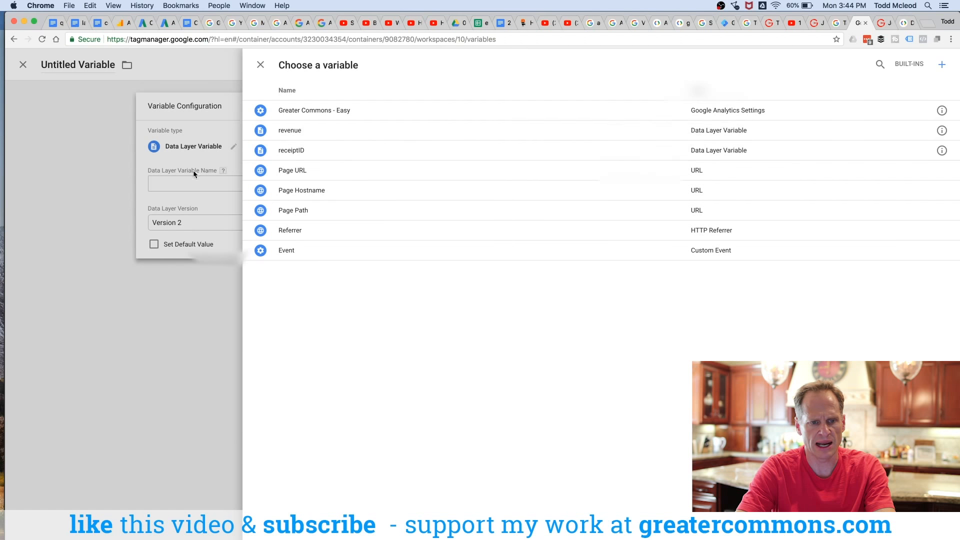
{"action": "left_click", "coordinate": [272, 130]}
Step: Keep Data Layer Version 2 and enable a default value of 10000 for the variable
{"action": "left_click", "coordinate": [429, 230]}
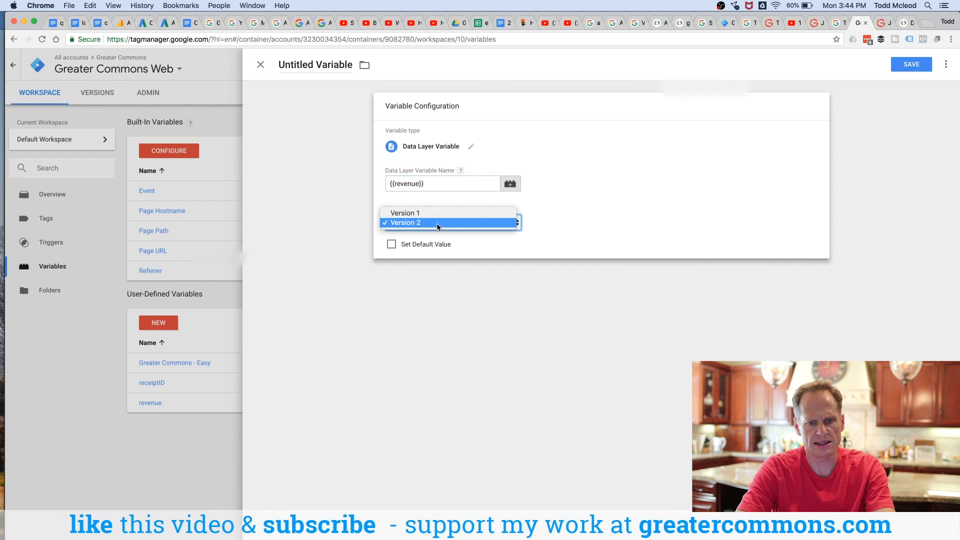
{"action": "left_click", "coordinate": [553, 198]}
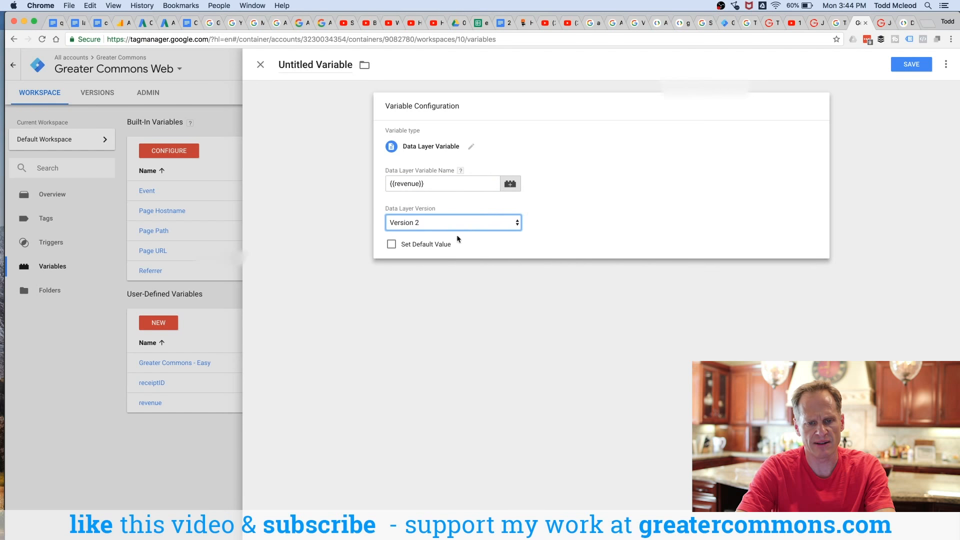
{"action": "left_click", "coordinate": [410, 245]}
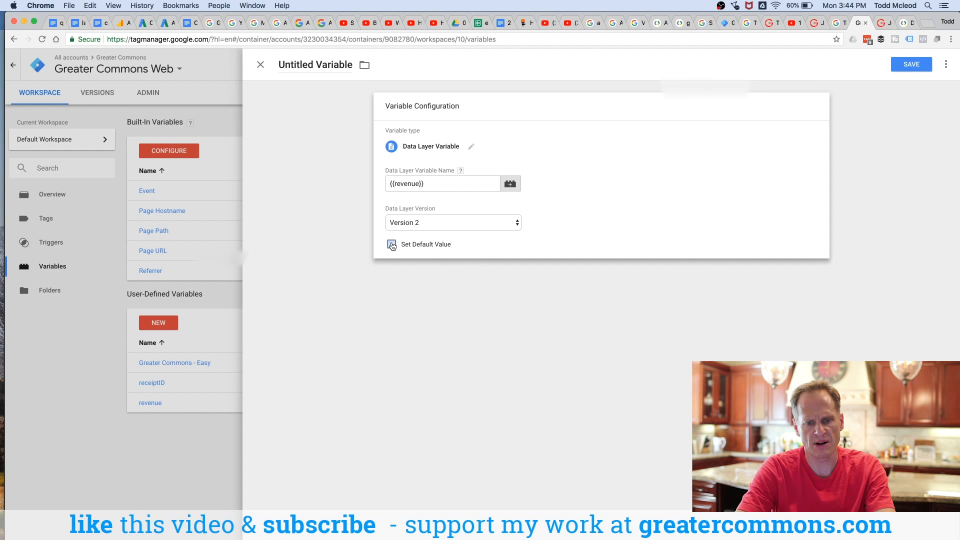
{"action": "left_click", "coordinate": [392, 245]}
{"action": "left_click", "coordinate": [470, 266]}
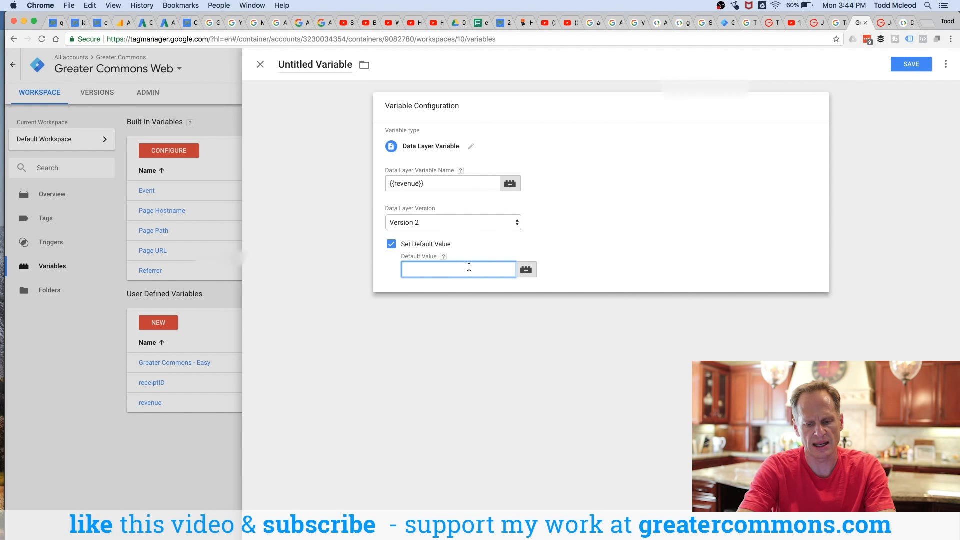
{"action": "type", "text": "10000"}
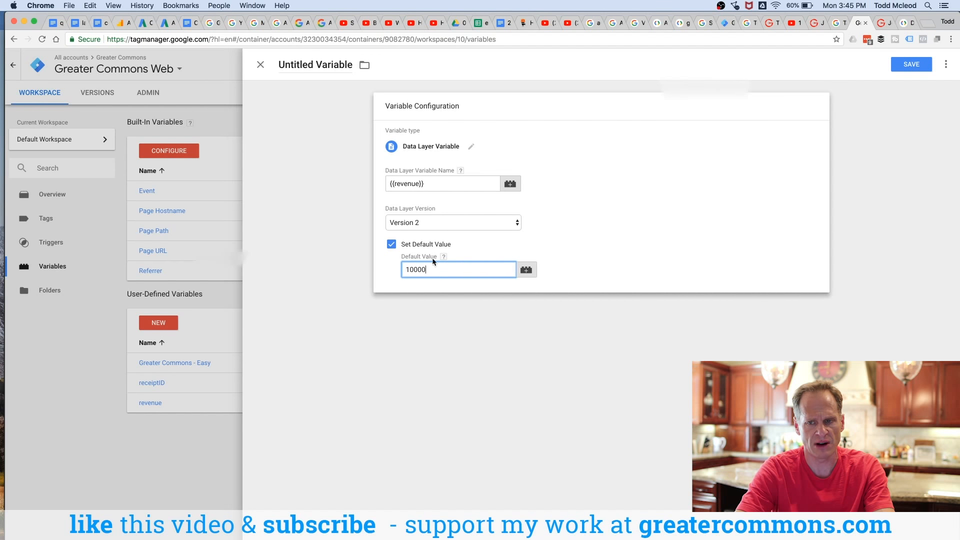
Step: Close the untitled variable and discard its unsaved changes
{"action": "left_click", "coordinate": [310, 61]}
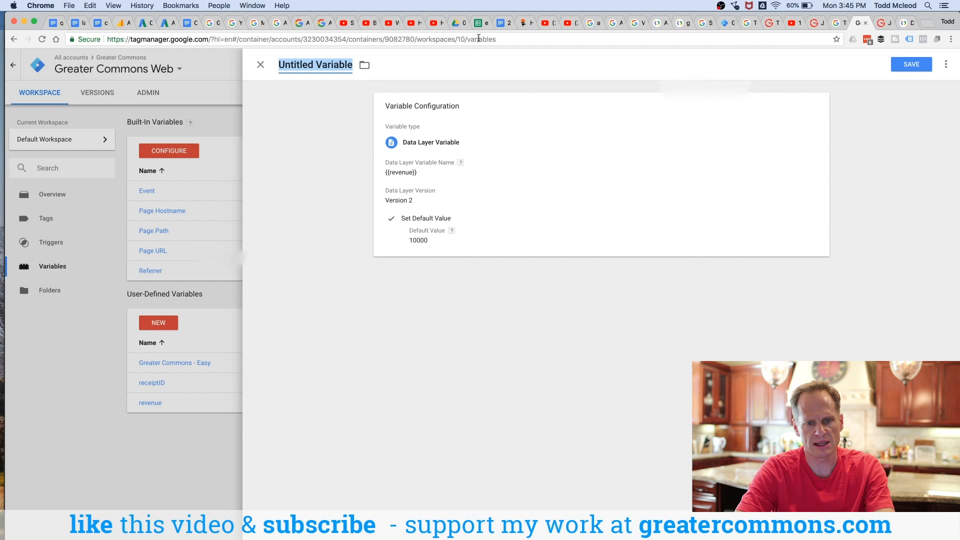
{"action": "left_click", "coordinate": [260, 65]}
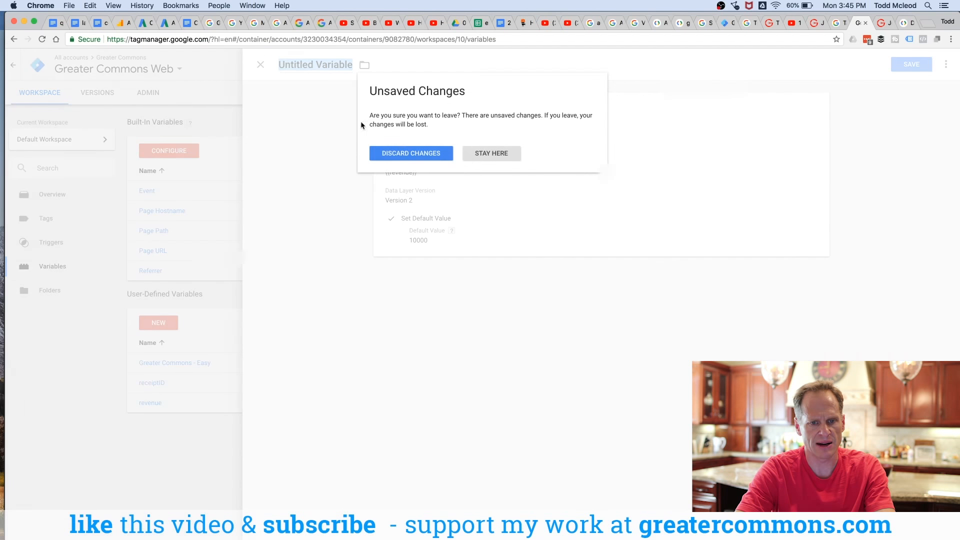
{"action": "left_click", "coordinate": [411, 153]}
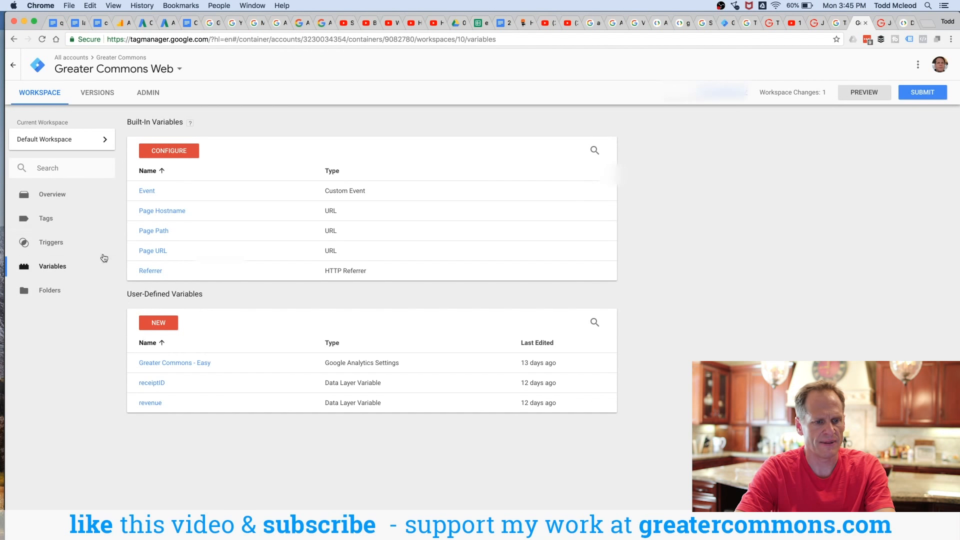
Step: Open the Adwords Conversion Tracking - Sale of Courses tag's configuration and inspect the variables available for its fields
{"action": "left_click", "coordinate": [46, 225]}
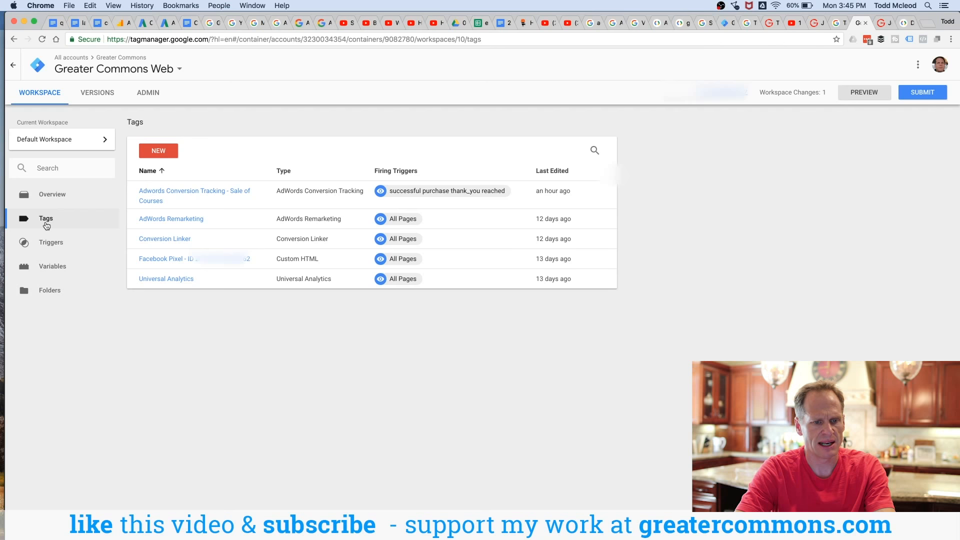
{"action": "left_click", "coordinate": [196, 195]}
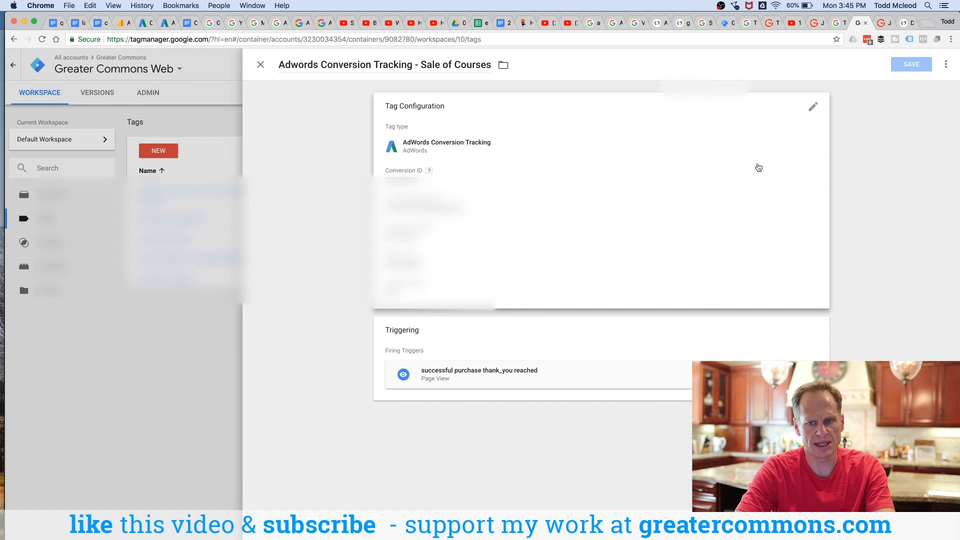
{"action": "left_click", "coordinate": [813, 107]}
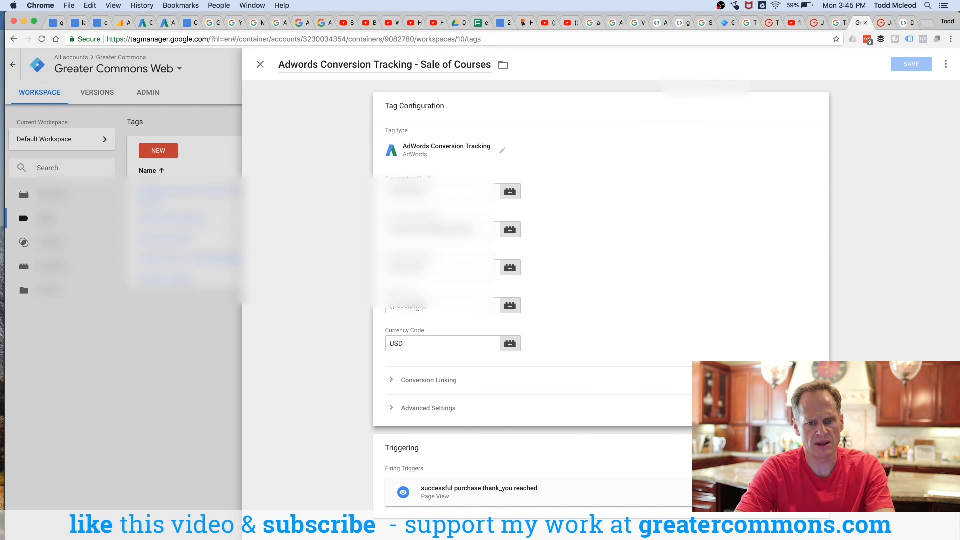
{"action": "left_click", "coordinate": [511, 268]}
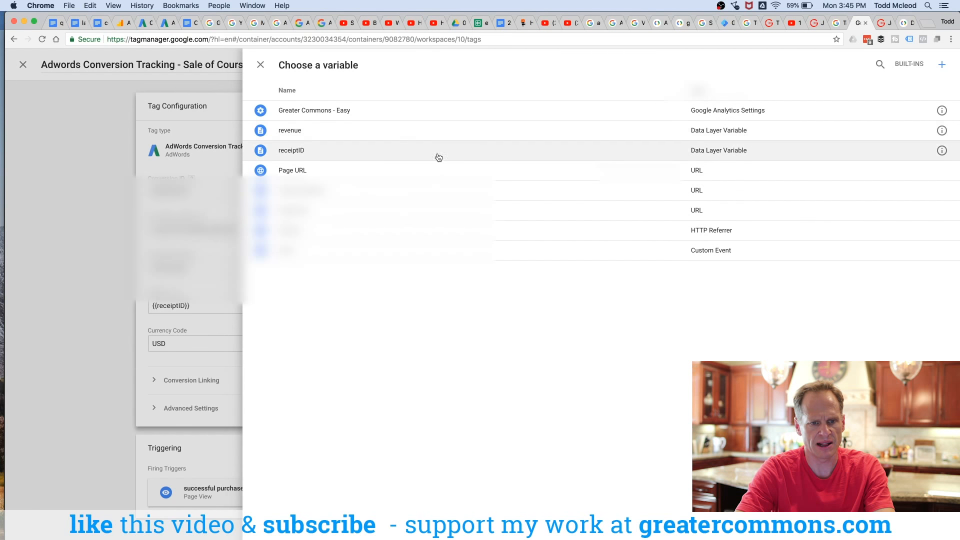
{"action": "left_click", "coordinate": [260, 65]}
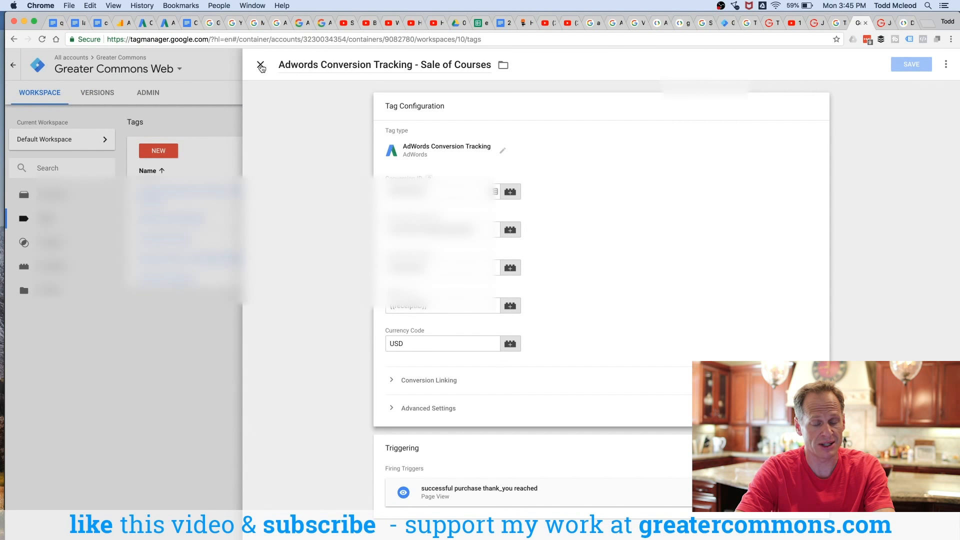
{"action": "left_click", "coordinate": [261, 65]}
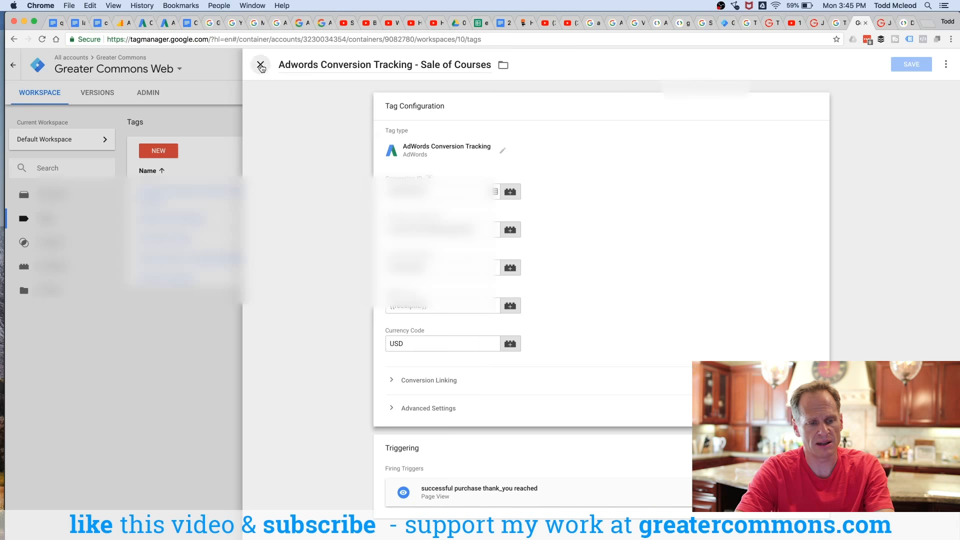